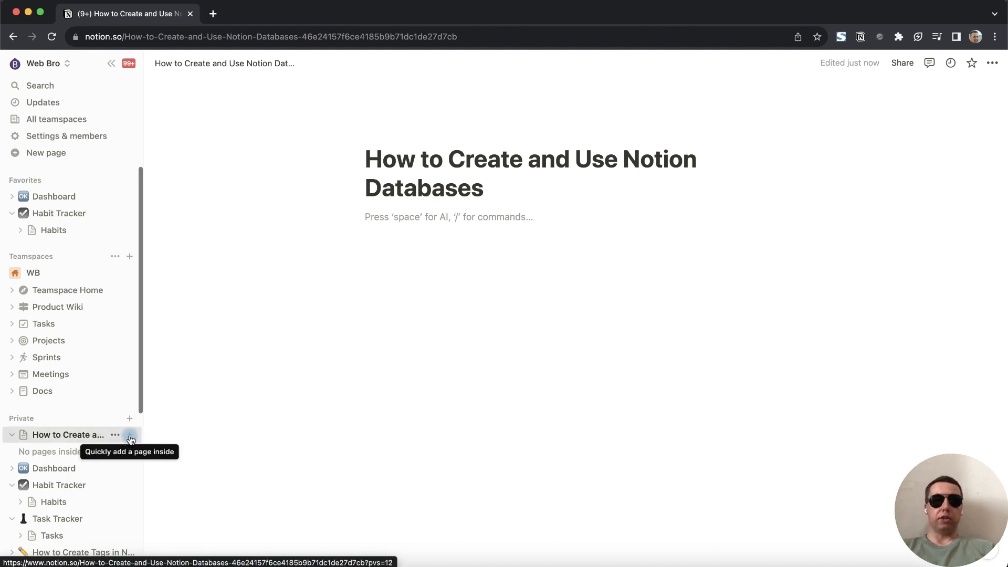
- Add an empty page inside How to Create and Use Notion Databases and insert a table view based on a new database
click(130, 437)
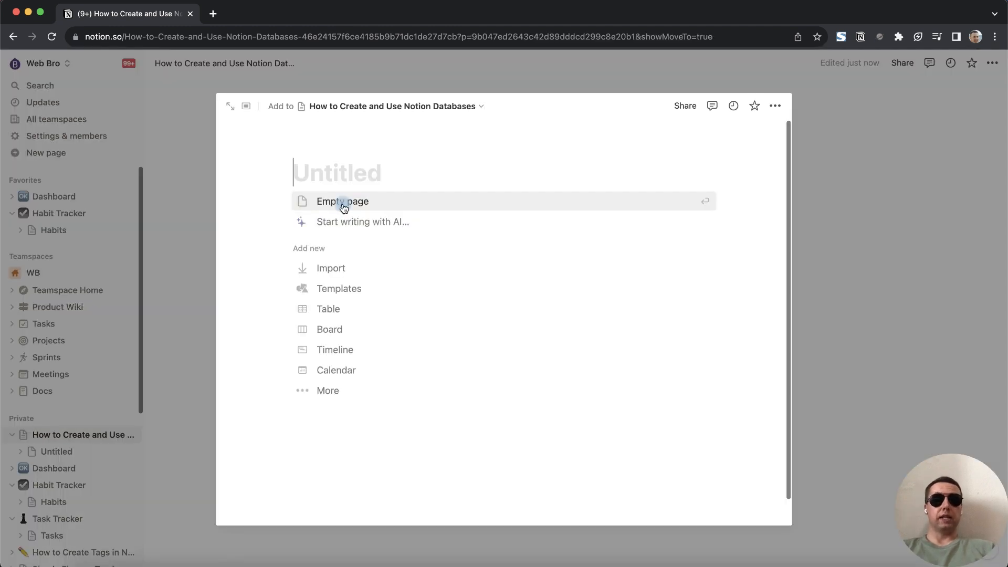
click(325, 205)
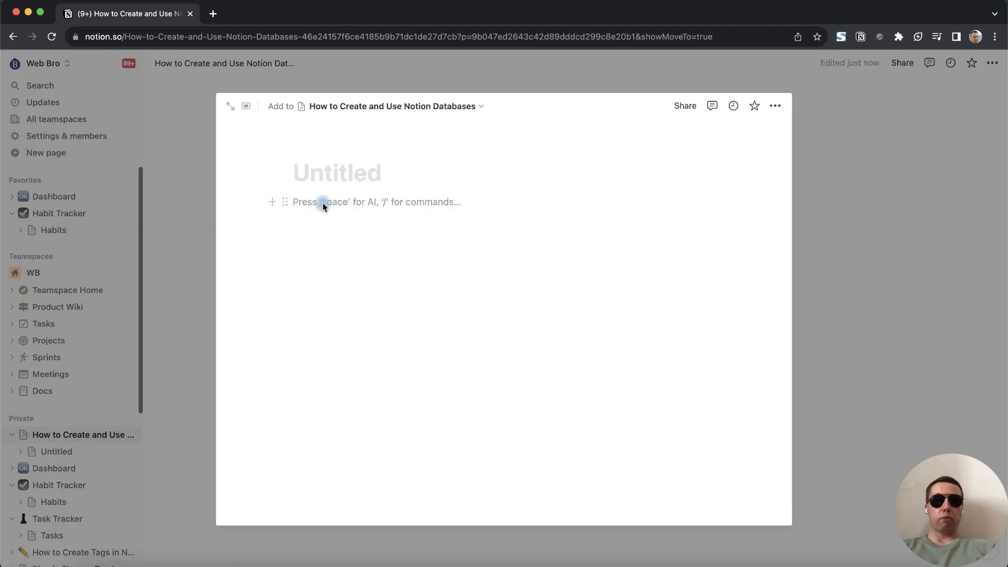
text(/)
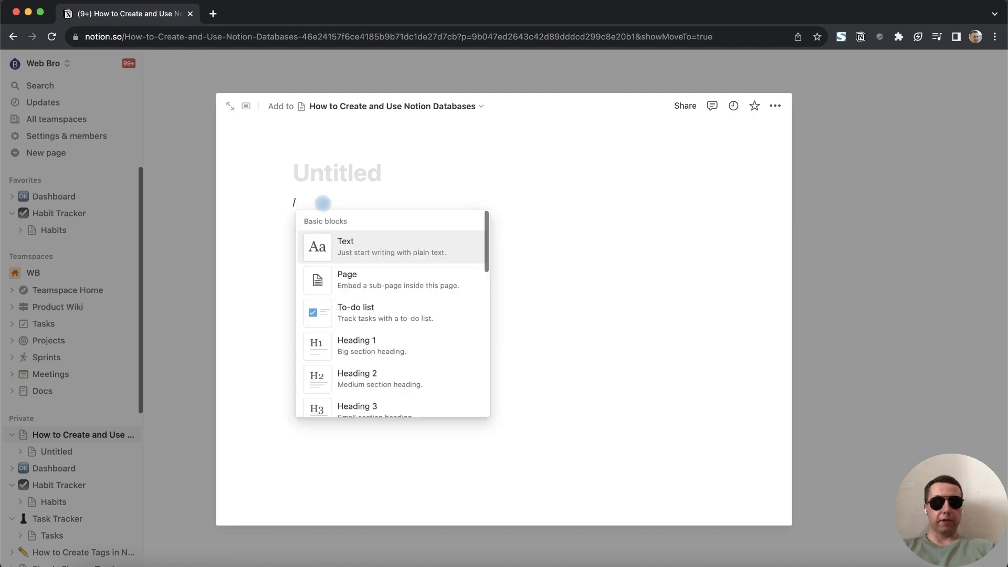
text(data)
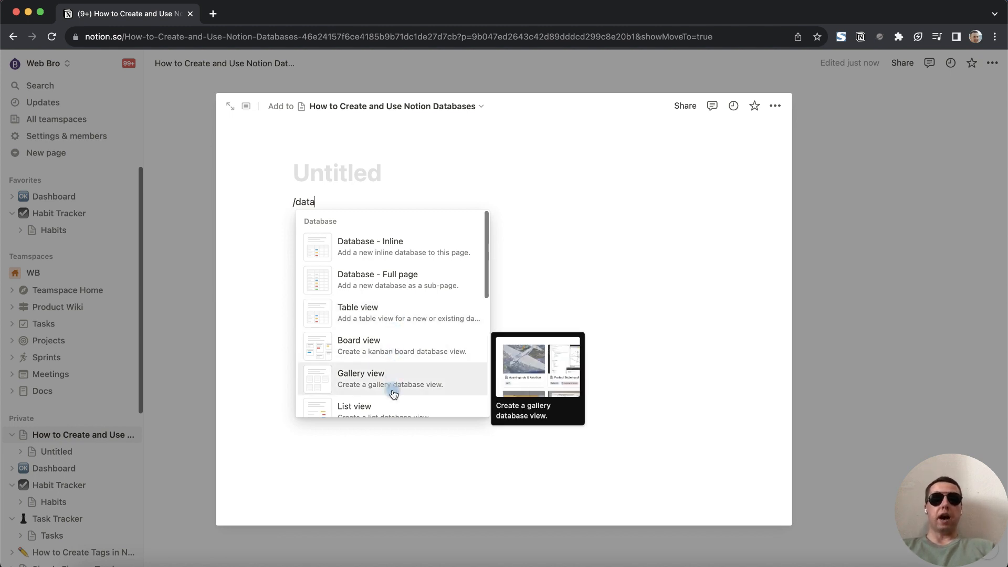
click(382, 312)
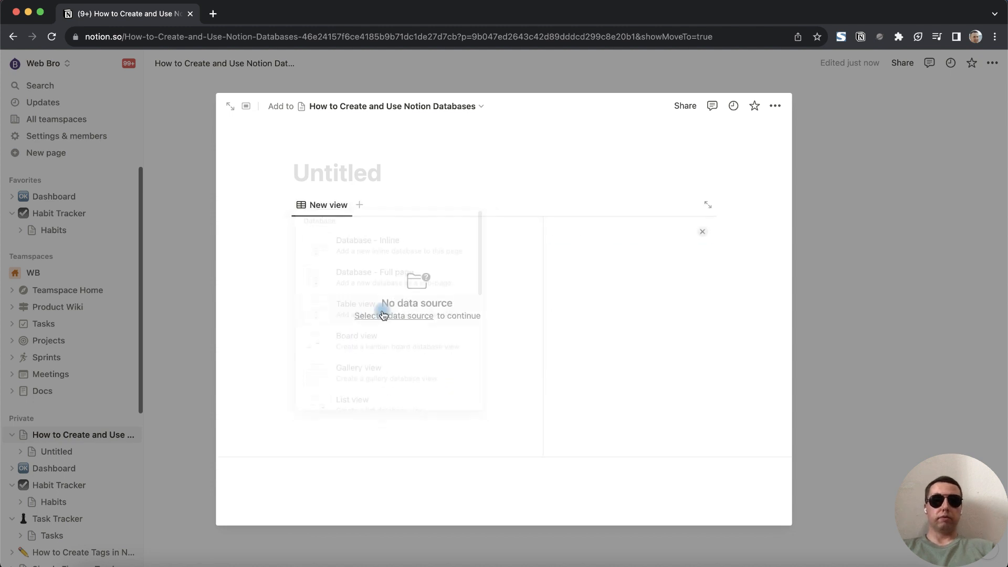
click(491, 319)
click(491, 319)
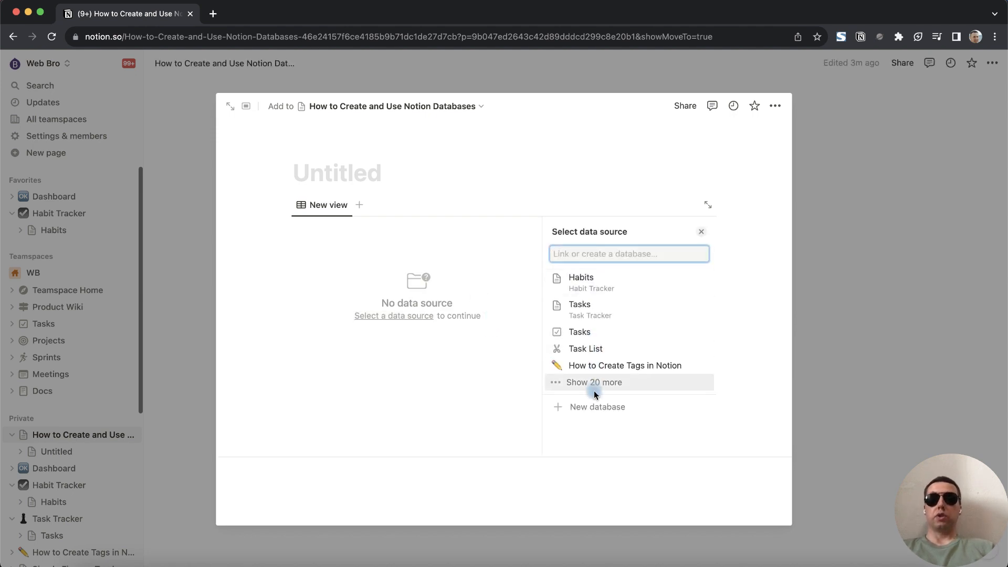
click(596, 415)
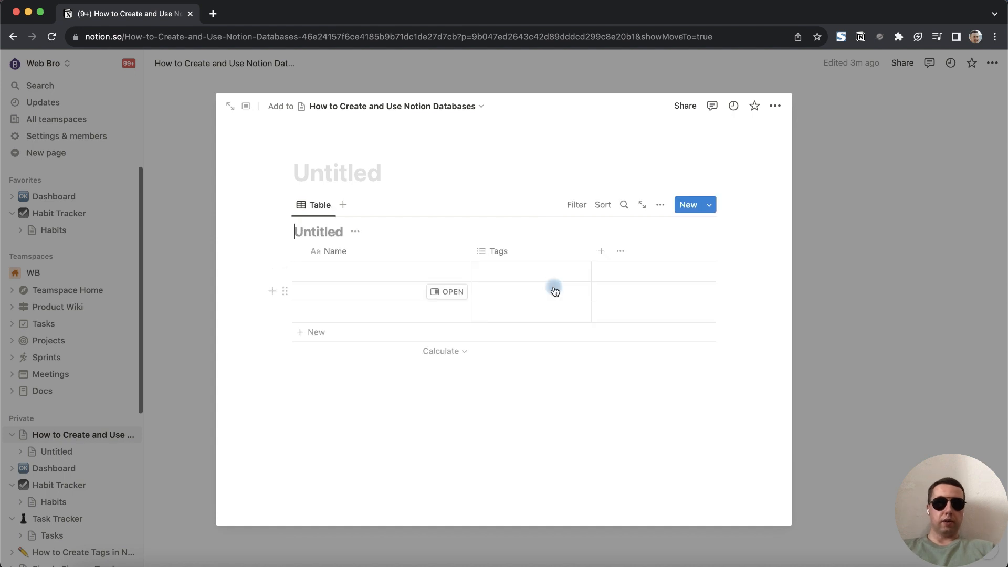
- Name the new database "Test Database" and title its page "Test Database Page"
text(Test Da)
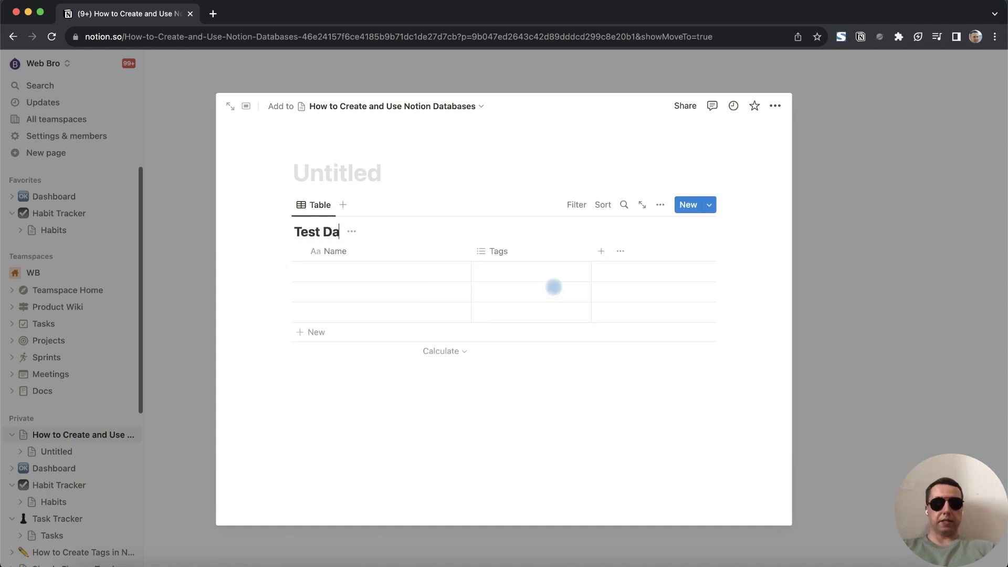
text(tabase)
click(327, 175)
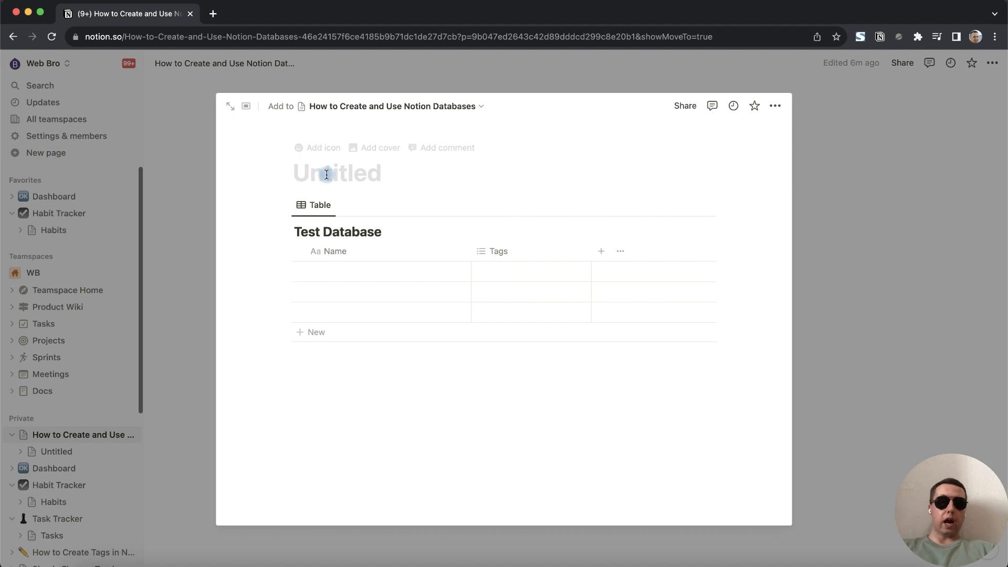
text(Test Data)
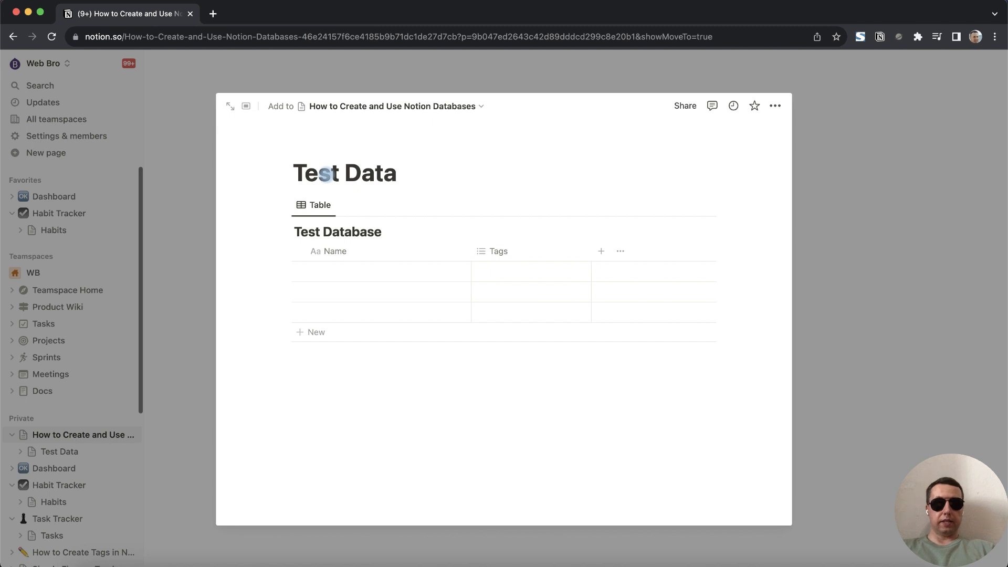
text(base Page)
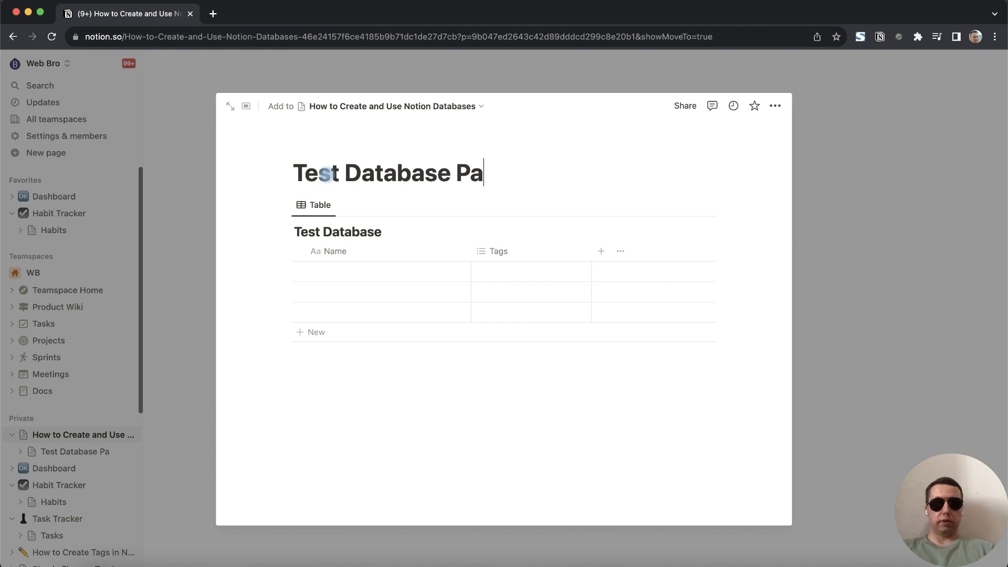
- Return to the How to Create and Use Notion Databases page, widen the sidebar slightly and expand Test Database Page in the page tree
click(106, 436)
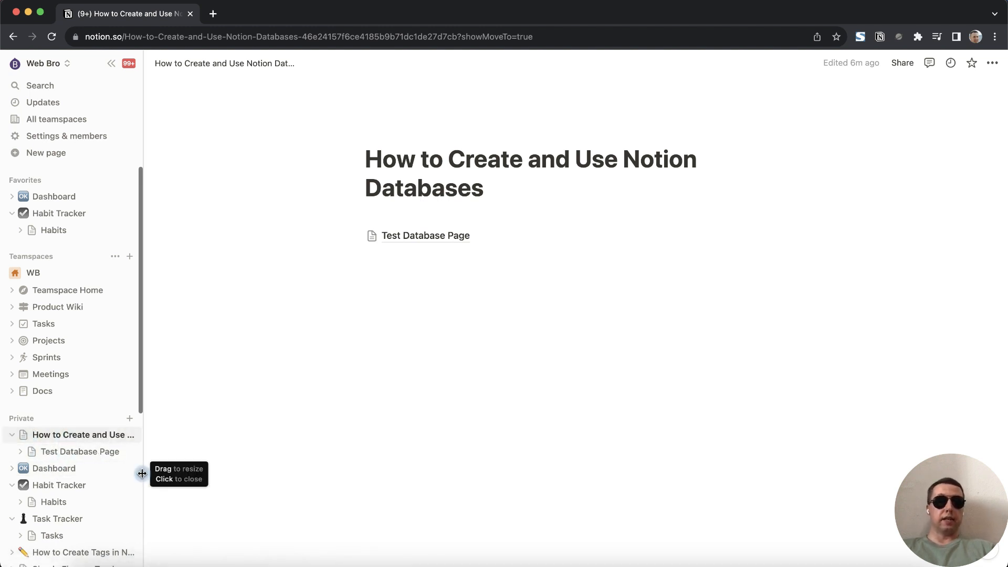
drag(143, 474, 162, 473)
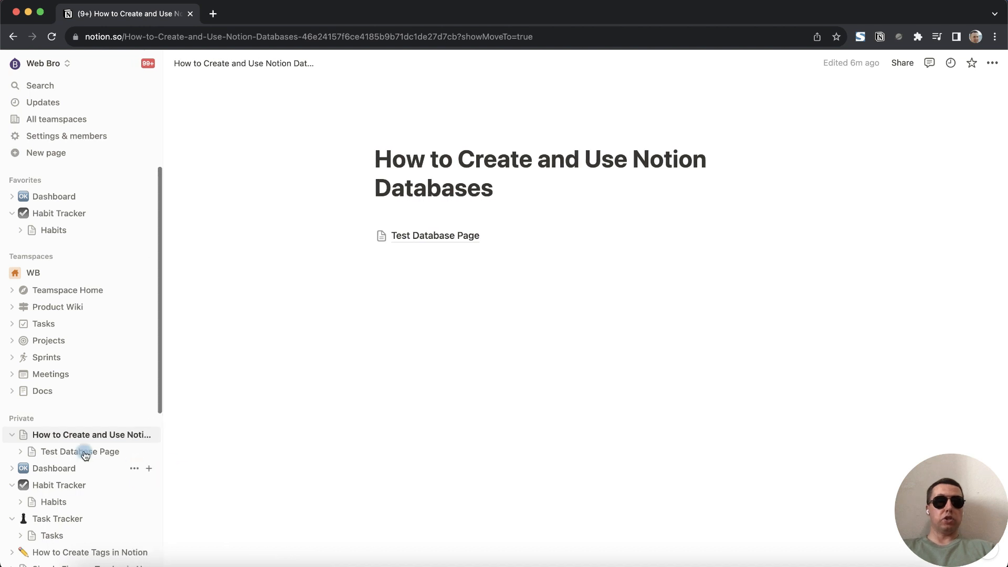
click(20, 452)
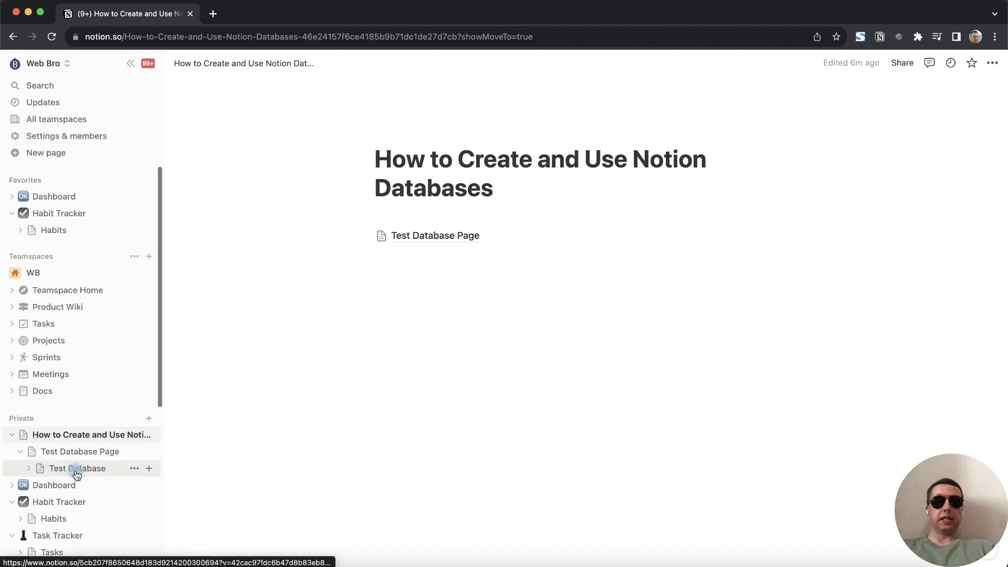
click(426, 235)
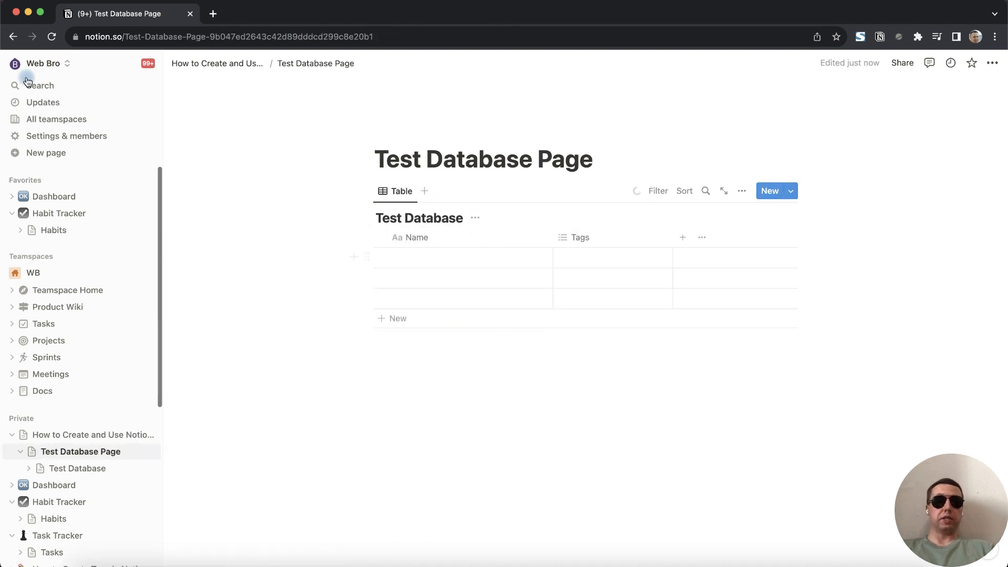
click(15, 36)
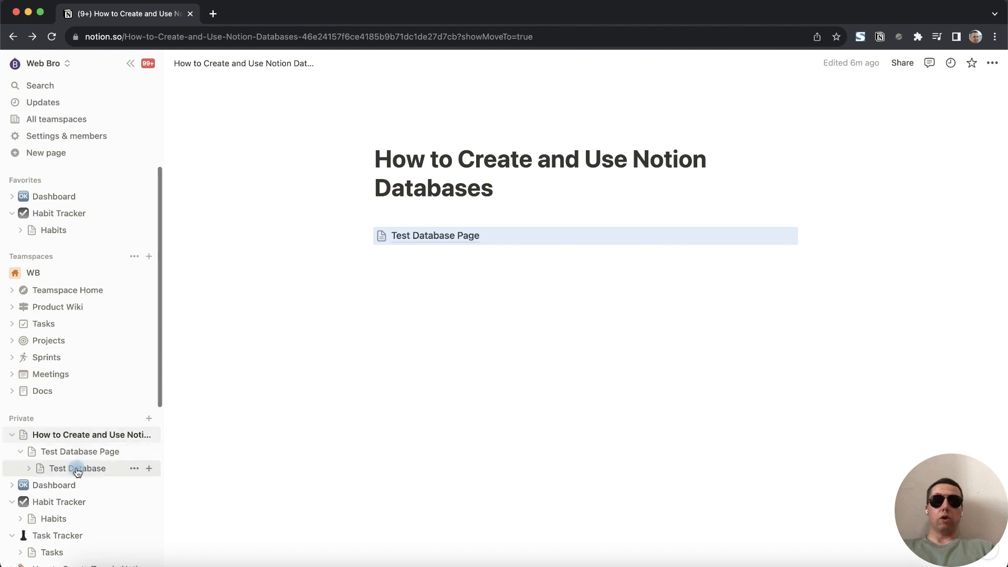
- Move Test Database directly under How to Create and Use Notion Databases and delete the emptied Test Database Page
drag(78, 470, 75, 443)
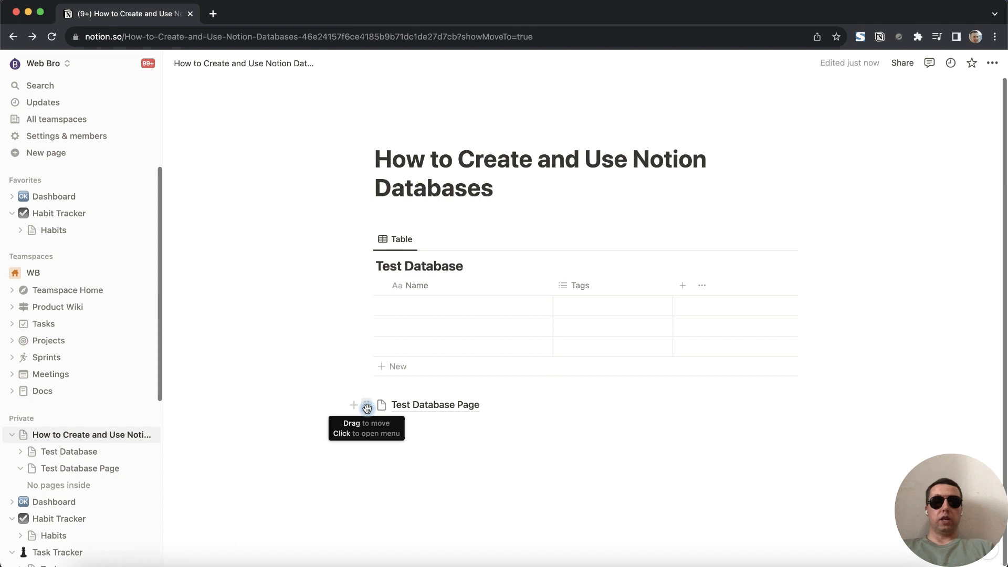
click(367, 408)
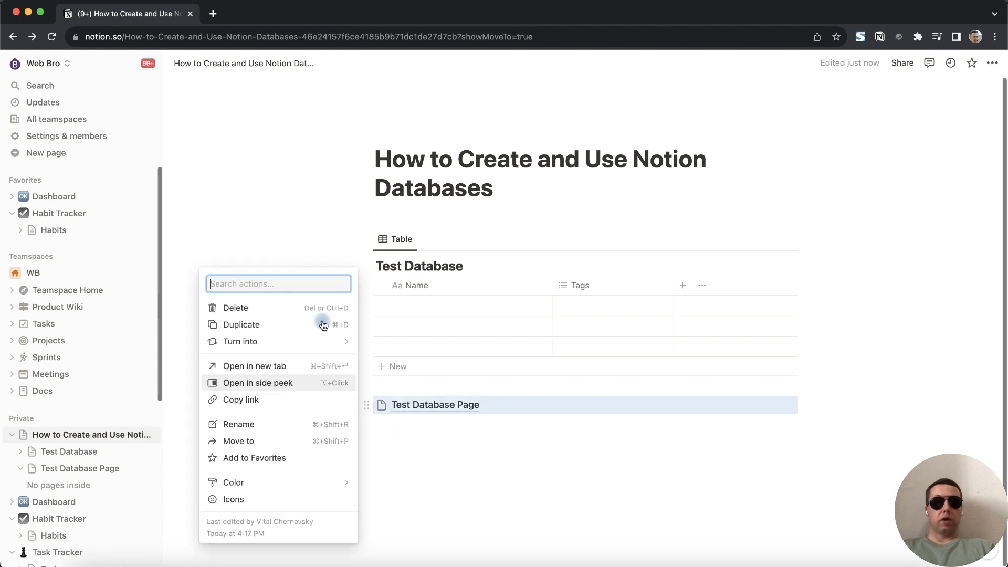
click(314, 310)
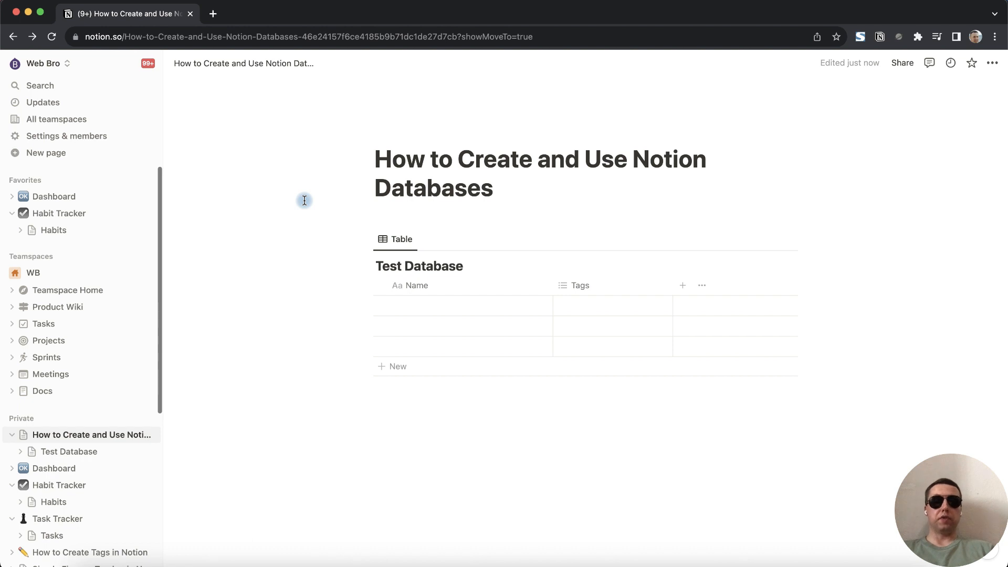
- Name the three rows of Test Database "First Task", "Second Task" and "Relax Task"
click(433, 307)
text(Fi)
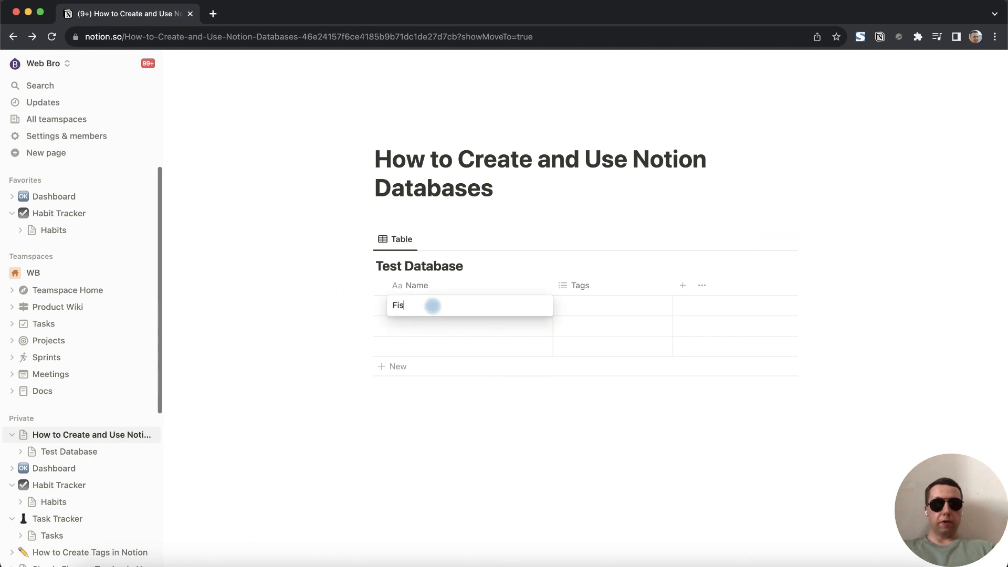
text(rst Tas)
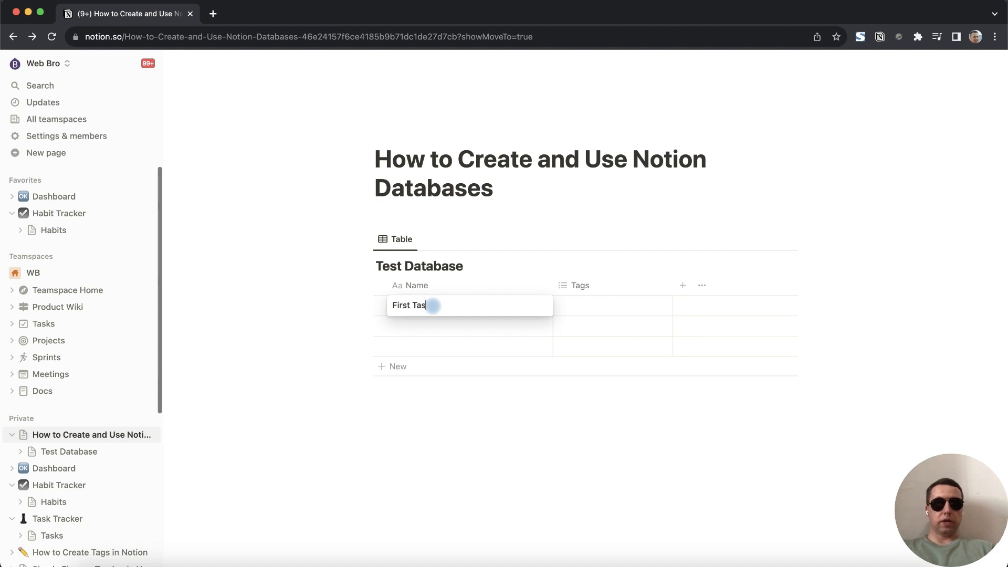
text(k)
key(Return)
key(Down)
text(sa)
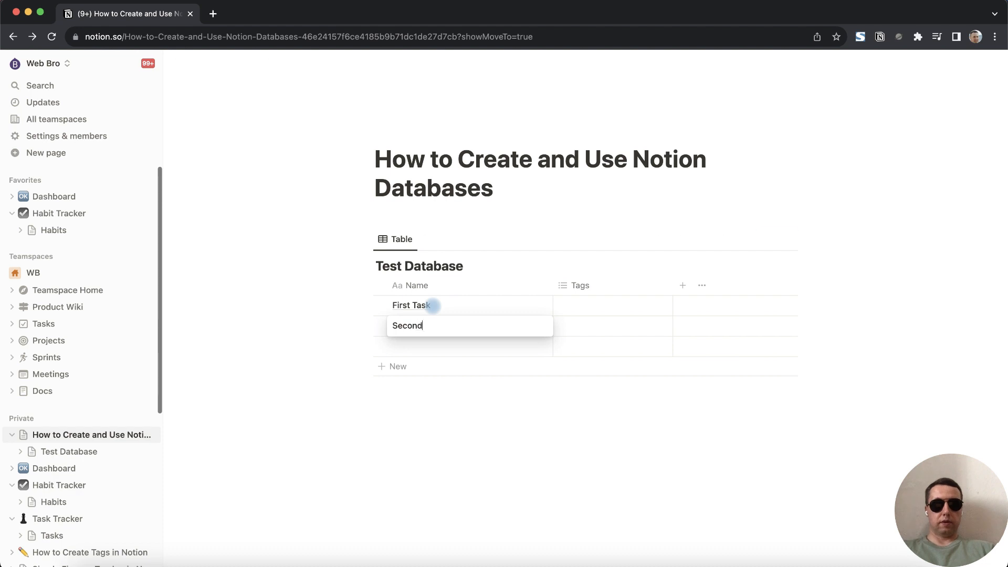
text(Task)
key(Return)
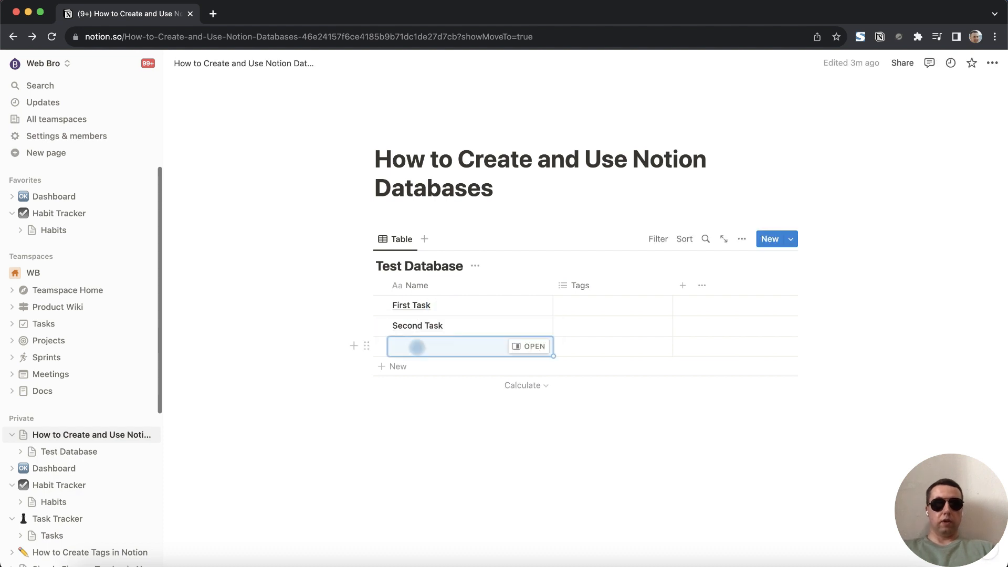
text(Rela)
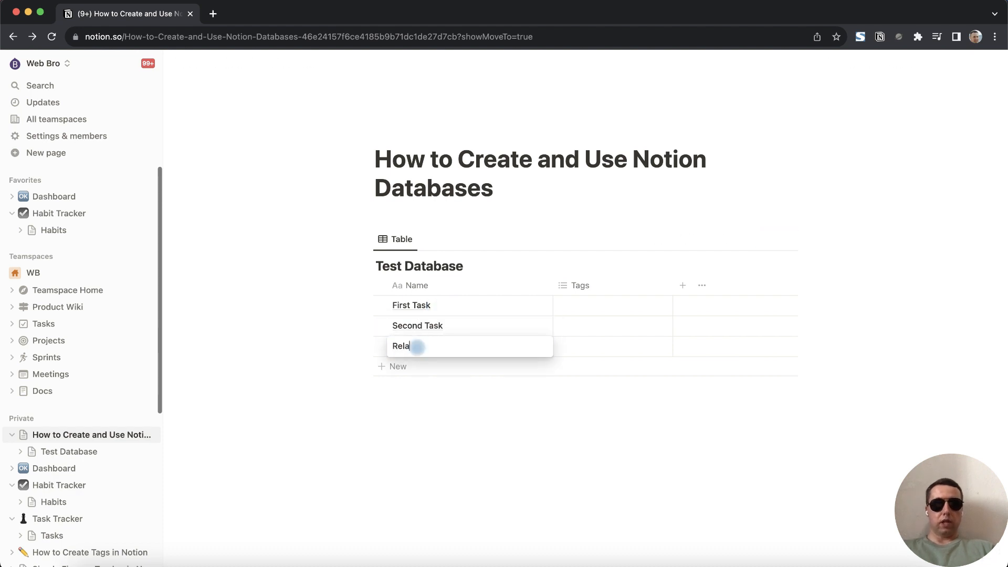
text(x Tas)
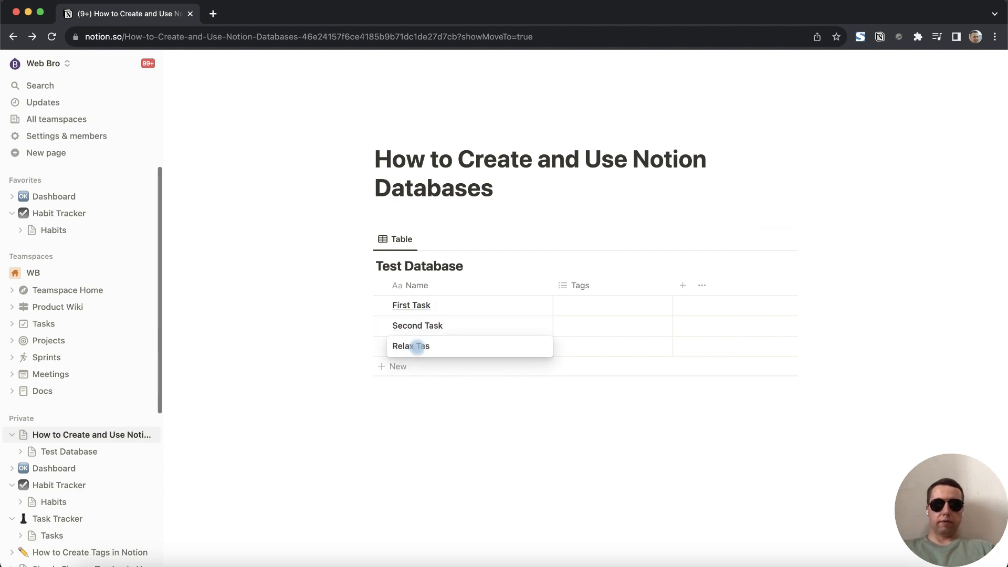
text(k)
- Create and assign the tags Home to First Task, Work to Second Task and Bedroom to Relax Task
click(595, 305)
text(Home)
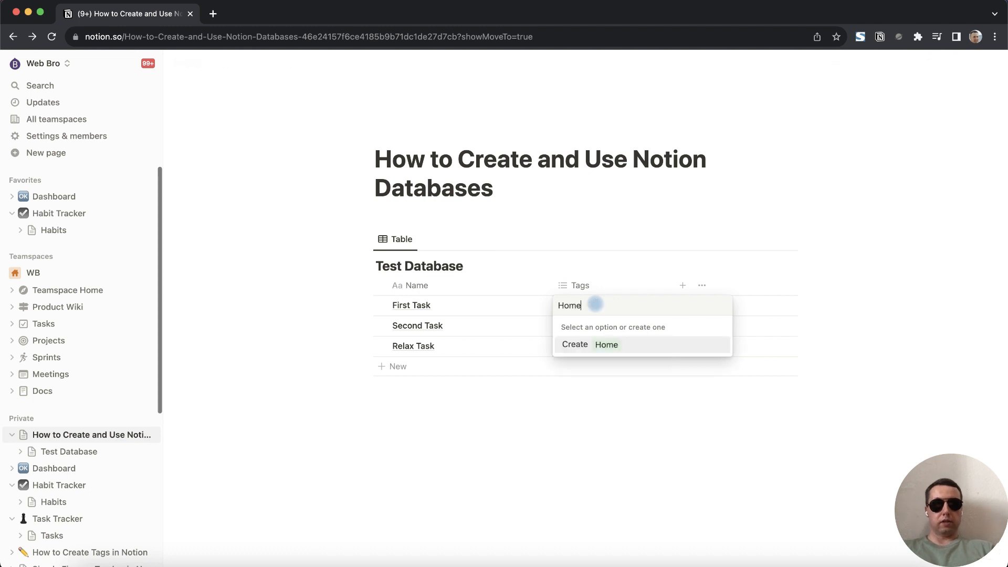
key(Return)
click(596, 326)
text(Work)
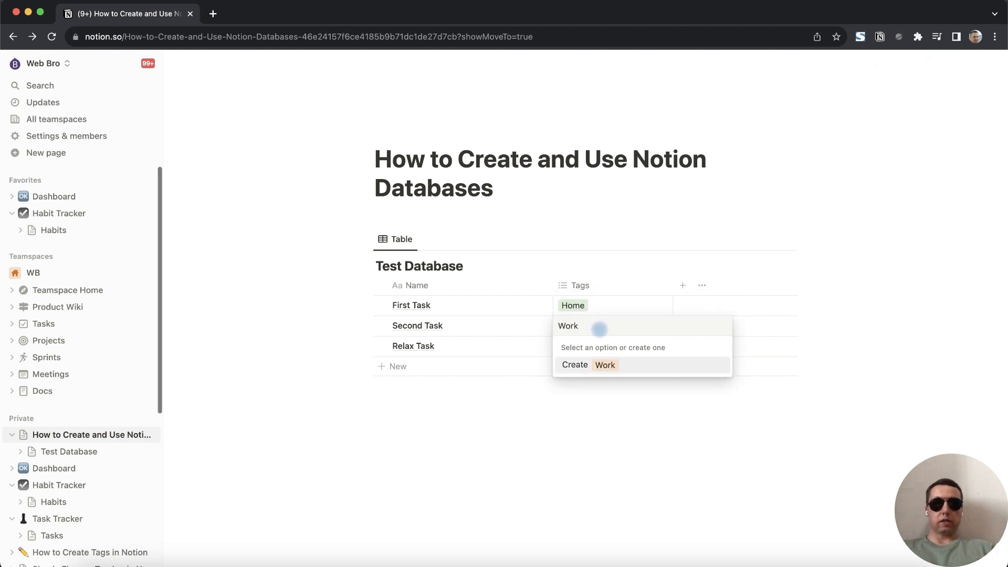
key(Return)
click(578, 346)
text(Be)
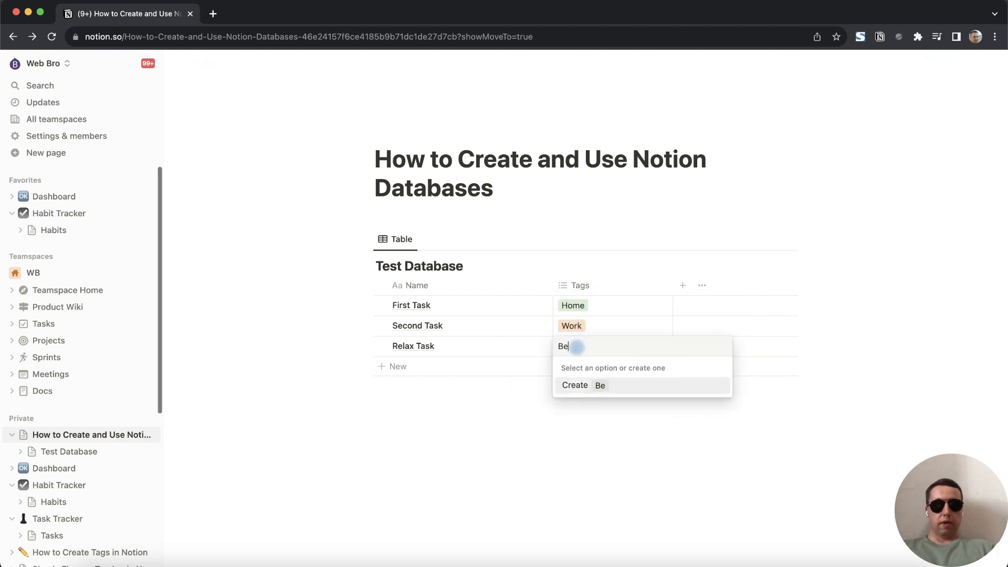
text(droom)
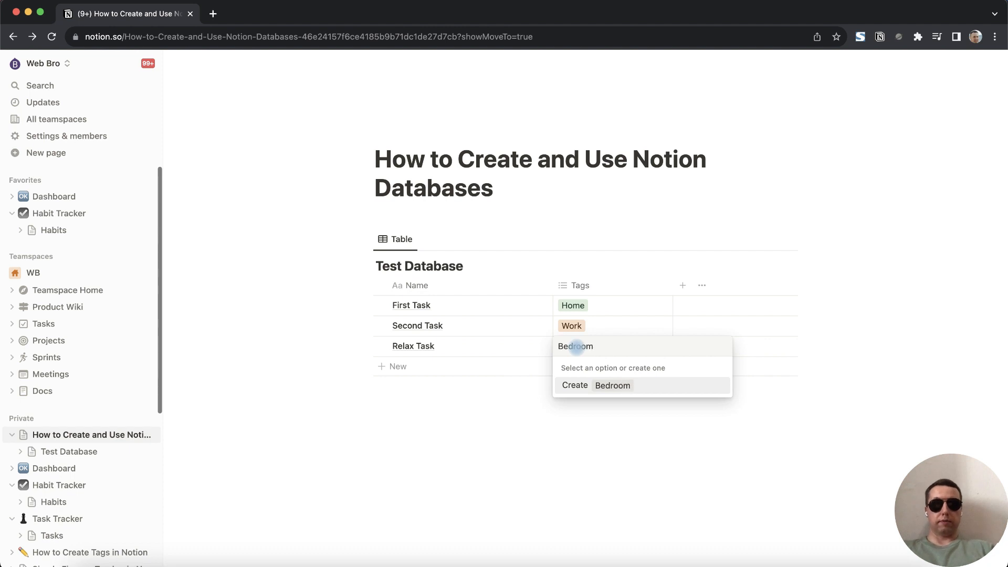
key(Return)
key(Escape)
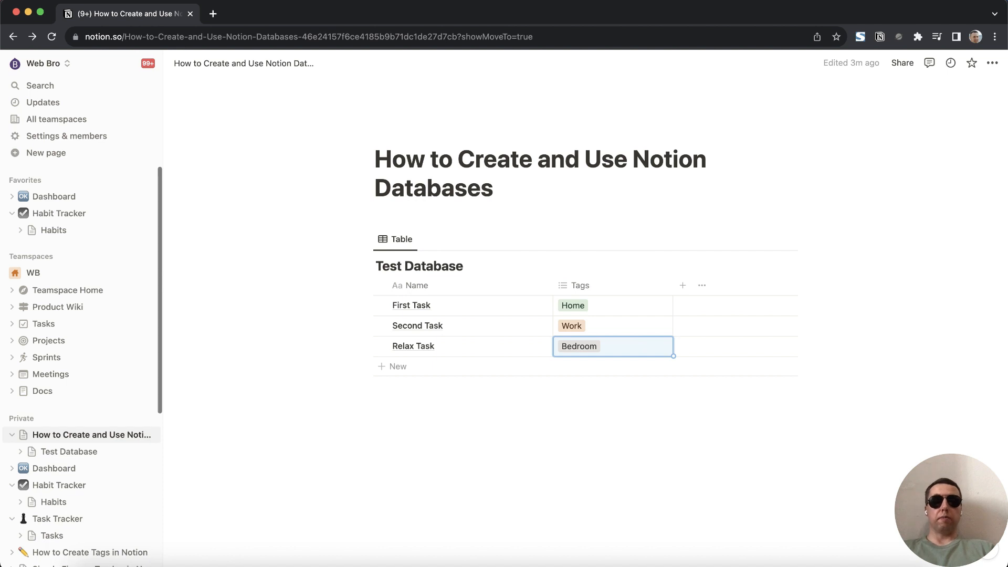
- Add a Status property and a Date property to Test Database, keeping their default names
click(686, 288)
click(693, 475)
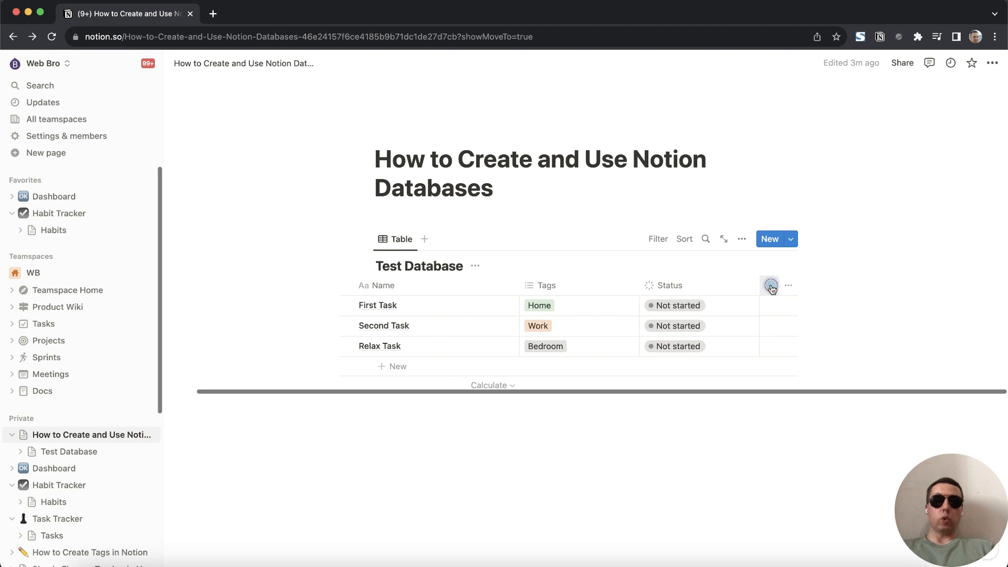
click(770, 287)
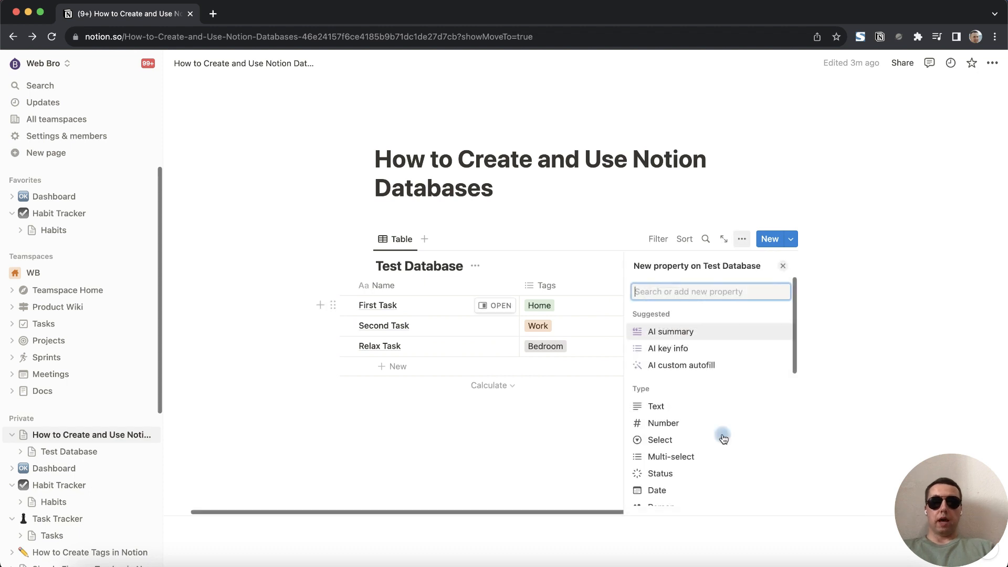
click(719, 490)
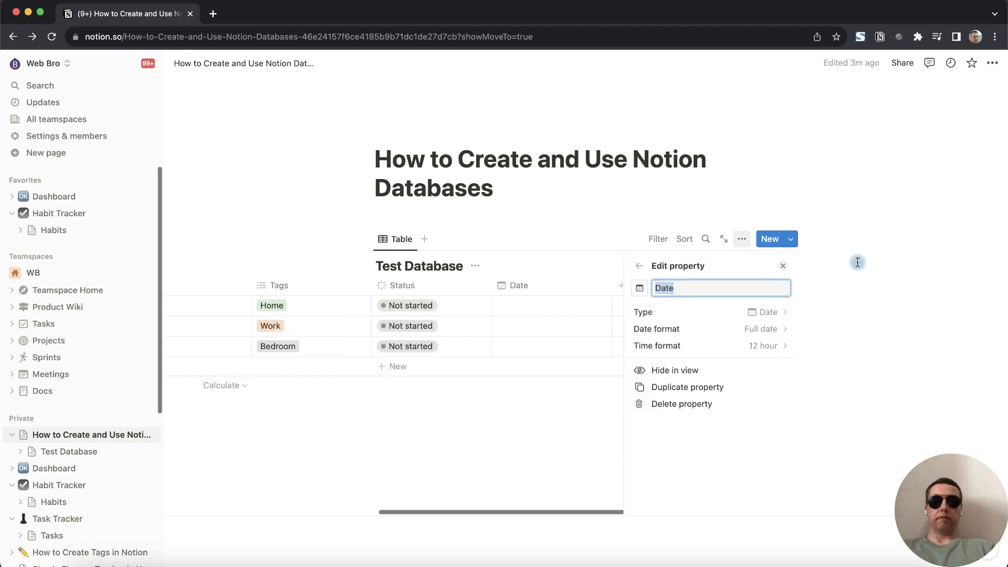
click(857, 263)
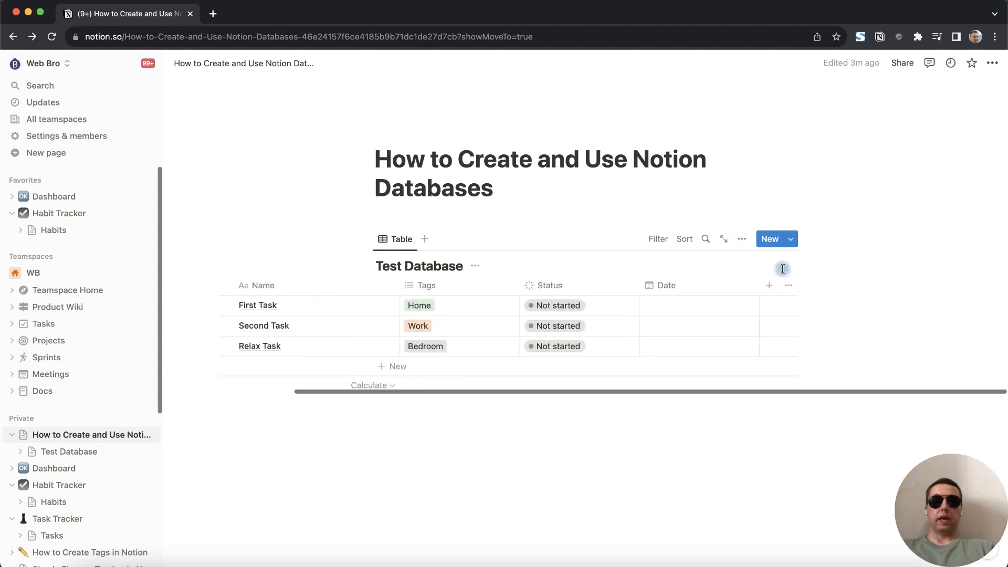
- Set the status of Second Task to In progress
click(559, 326)
click(569, 411)
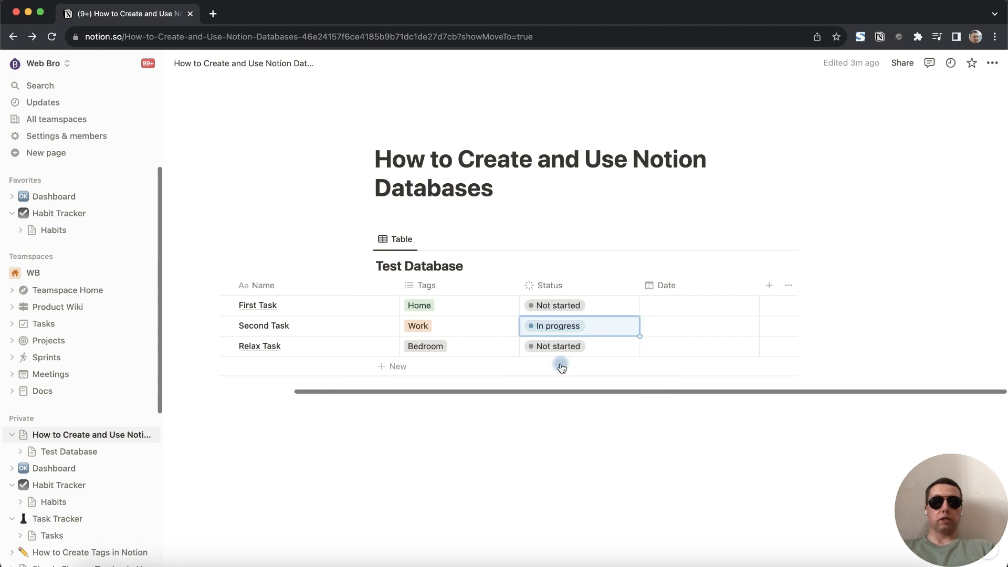
- Set the status of Relax Task to Done and date the three tasks August 7, 8 and 9, 2023 in row order
click(561, 347)
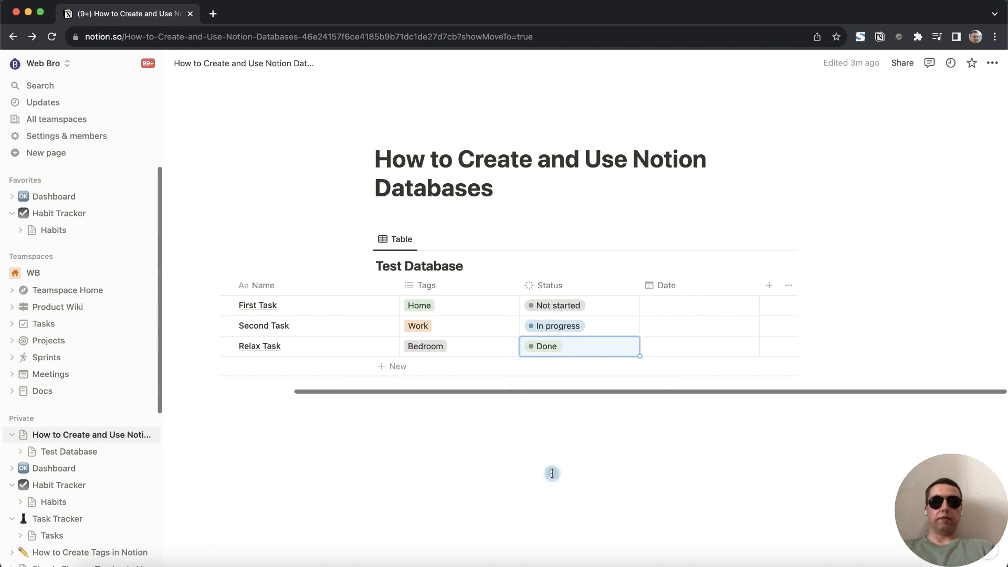
click(549, 475)
click(684, 309)
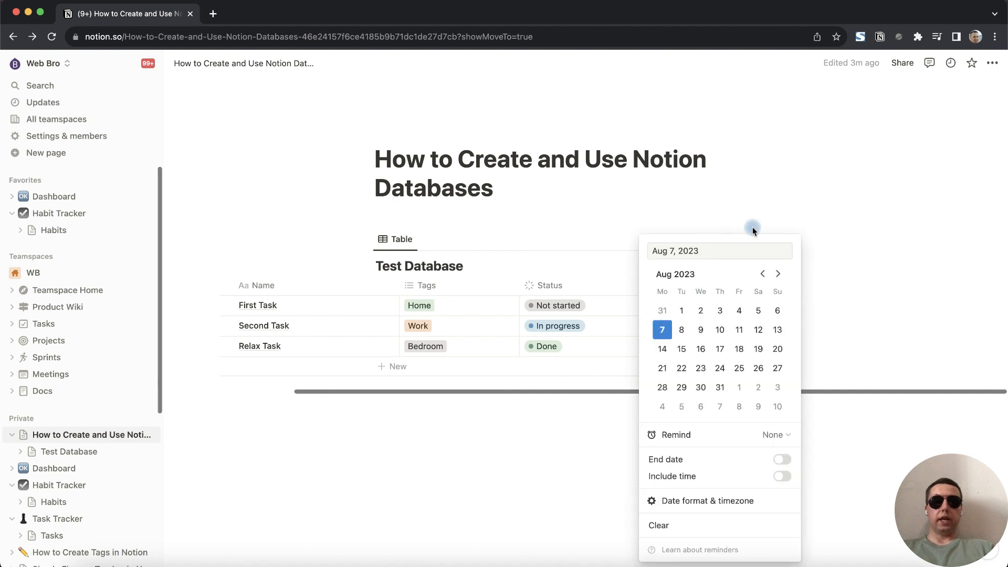
click(756, 221)
click(683, 331)
click(683, 332)
click(787, 171)
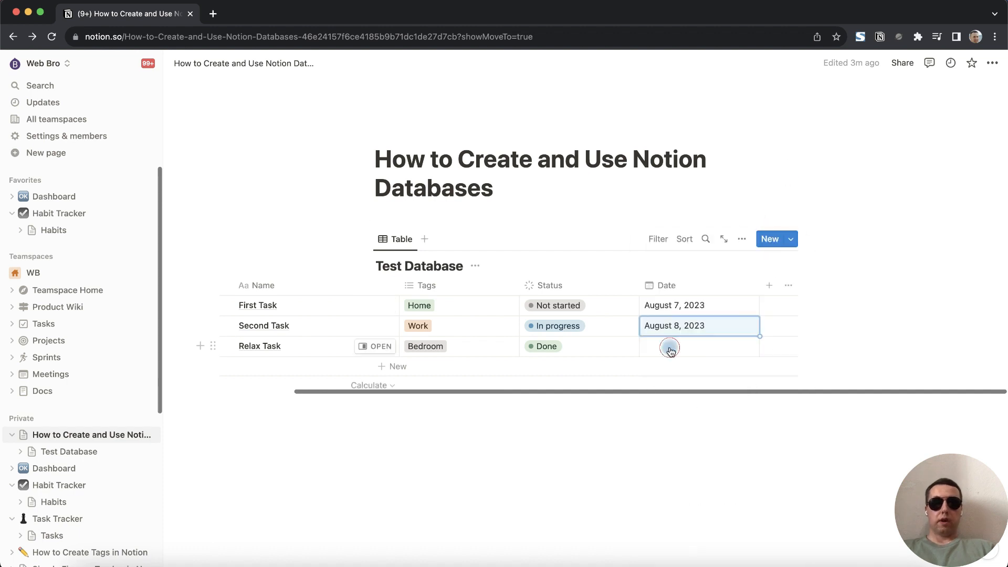
click(671, 349)
click(700, 330)
click(817, 182)
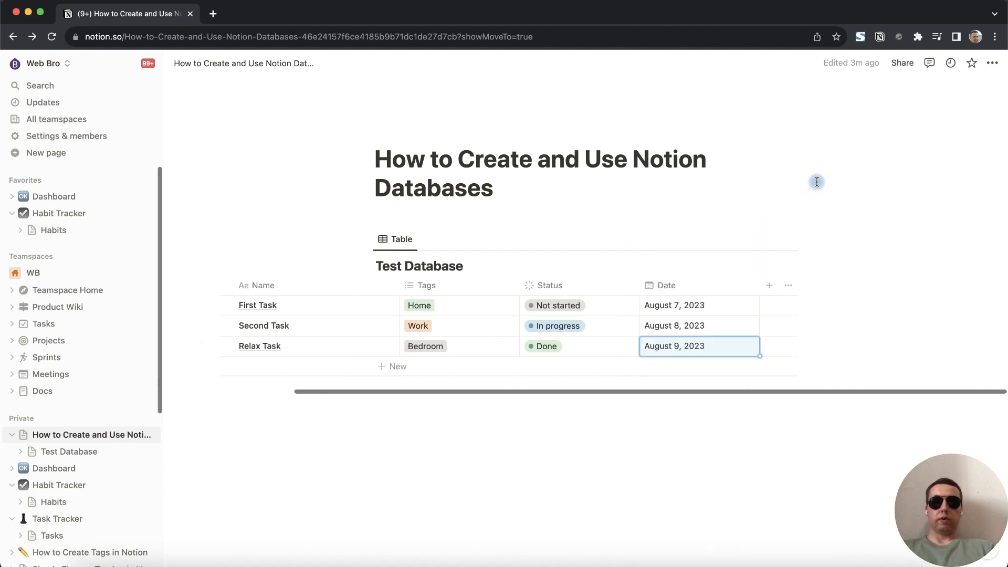
- Change the layout of the Test Database view to Board
scroll(518, 279, left, 5)
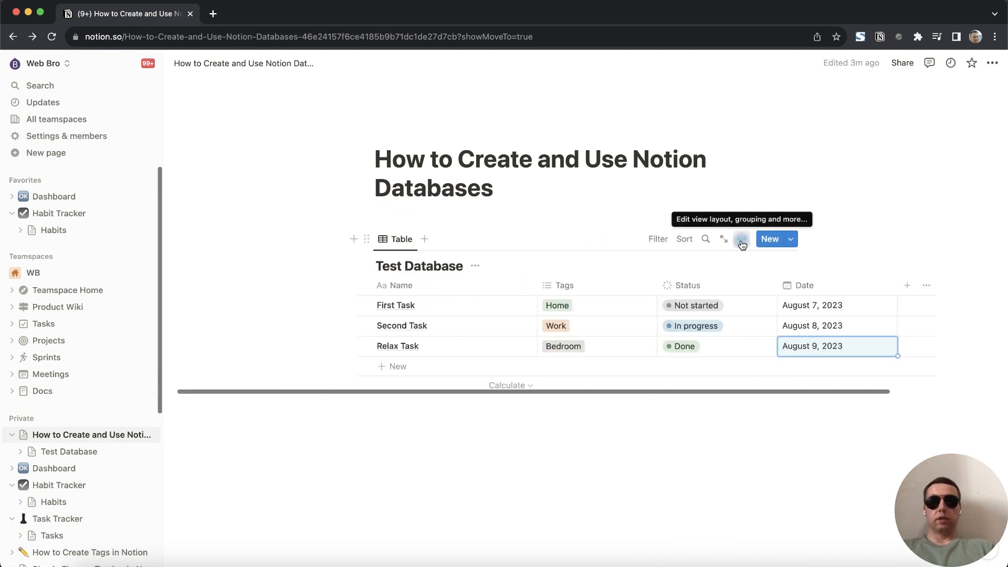
click(742, 242)
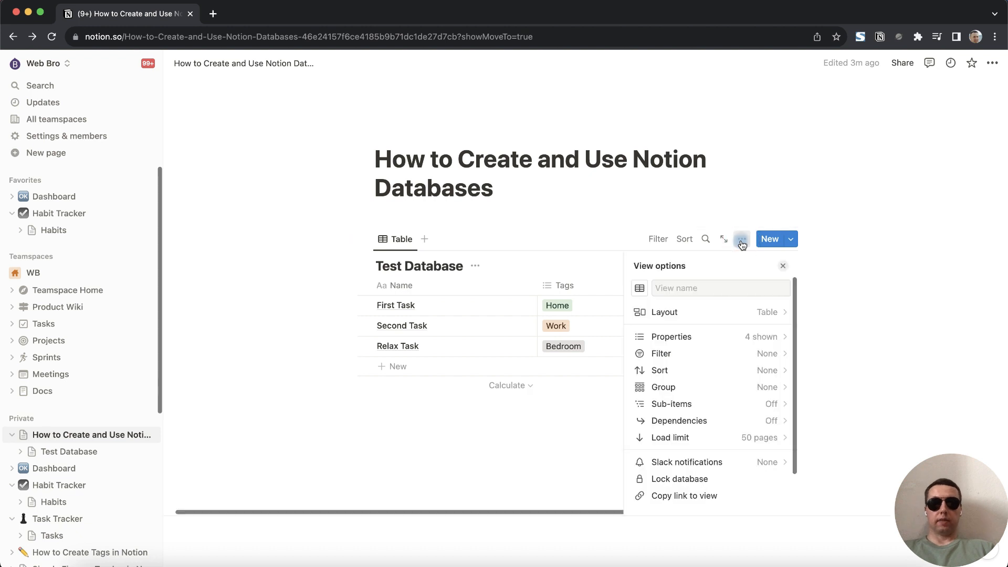
click(735, 316)
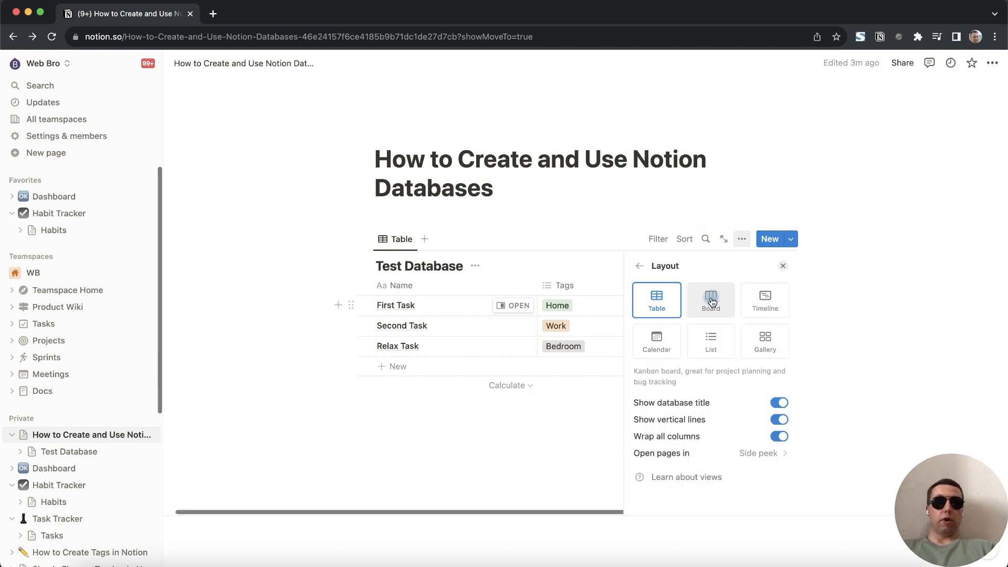
click(711, 301)
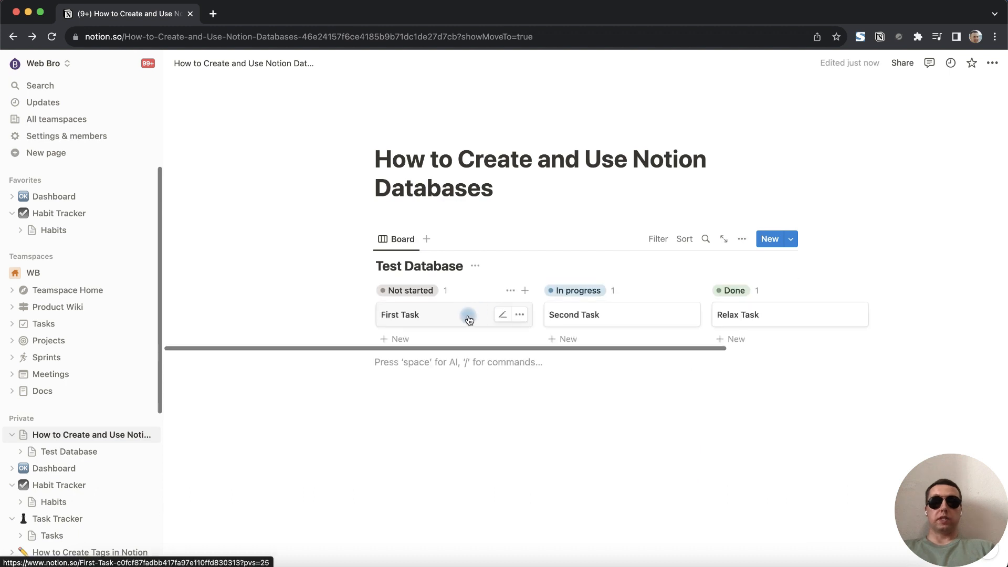
- Move the First Task card to In progress and the Relax Task card to Not started
drag(546, 314, 604, 312)
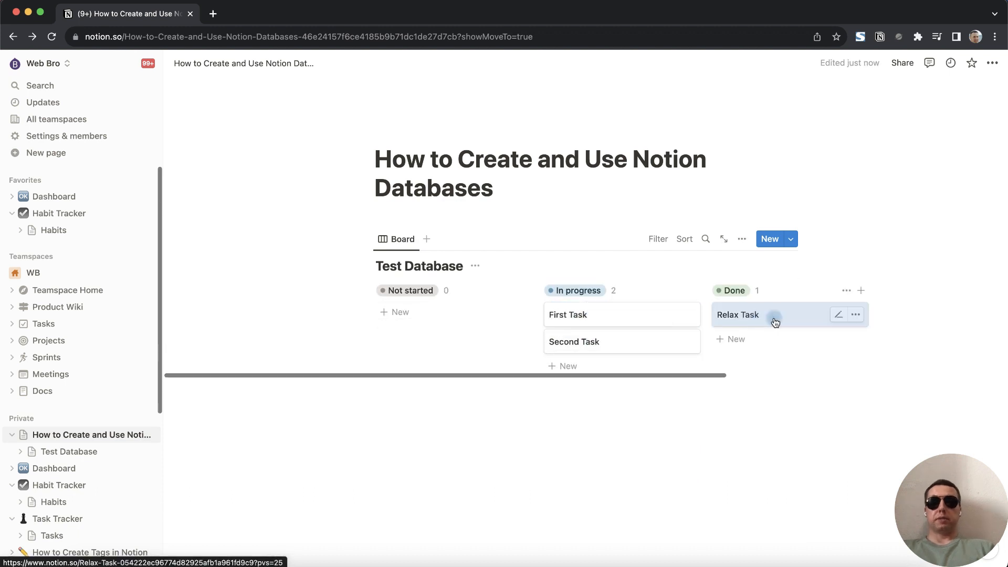
drag(776, 322, 449, 314)
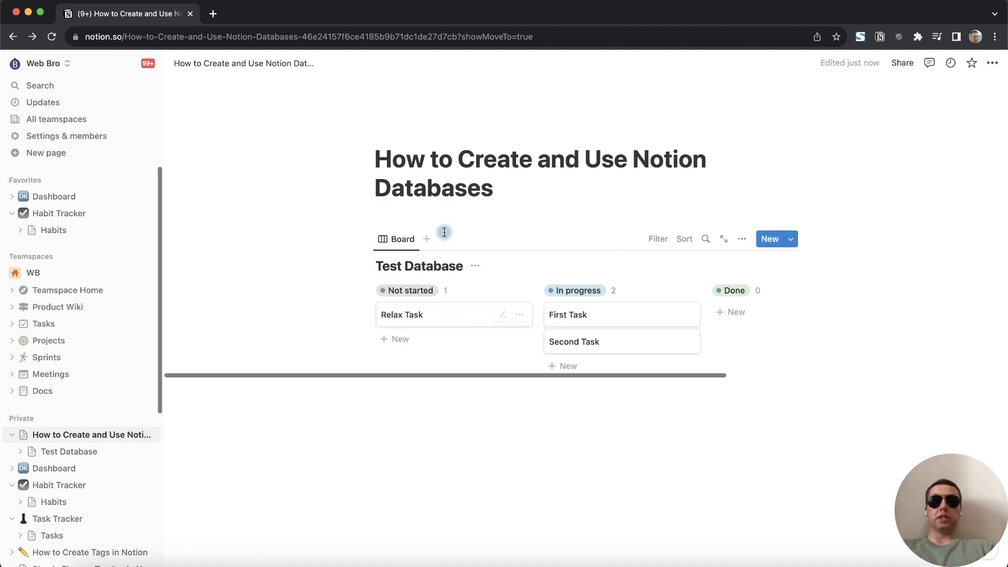
- Duplicate the Board view, naming the copy Calendar and giving it the Calendar layout
click(400, 241)
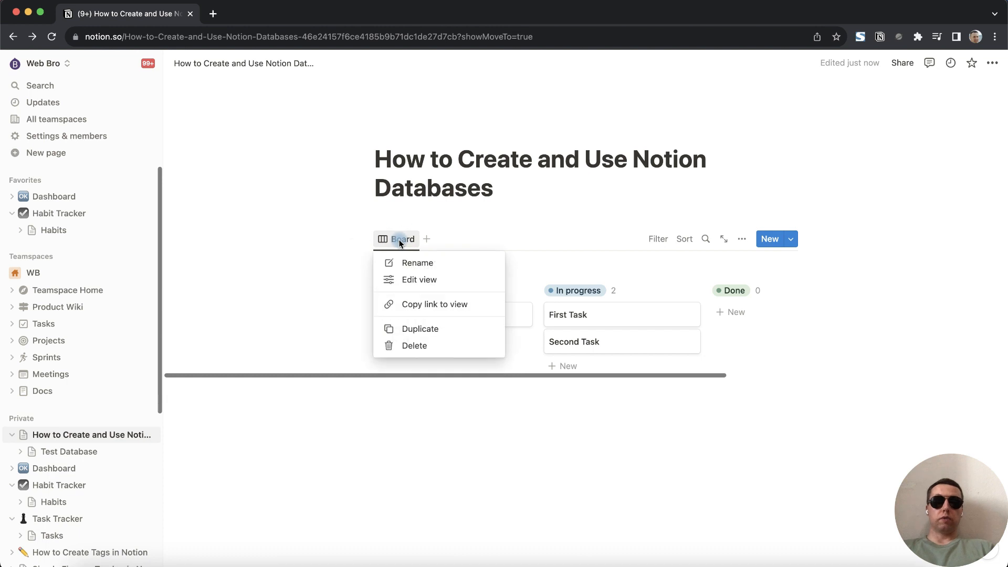
click(423, 333)
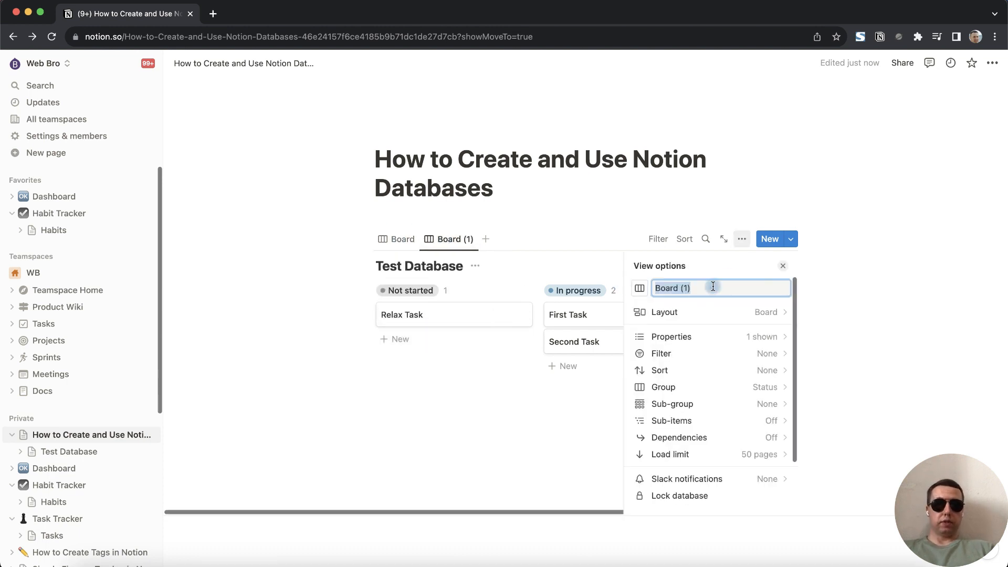
text(Cale)
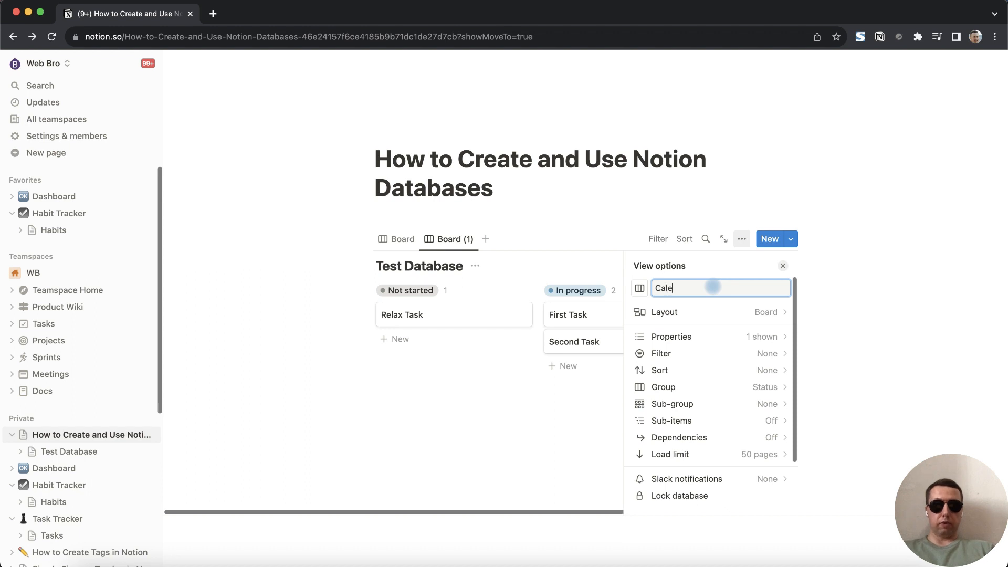
text(ndar)
click(764, 313)
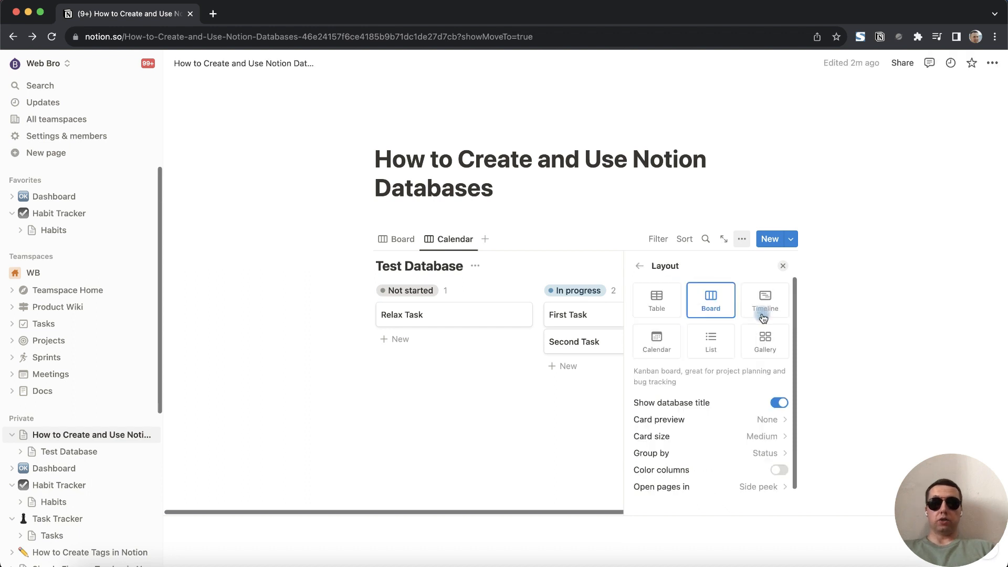
click(656, 339)
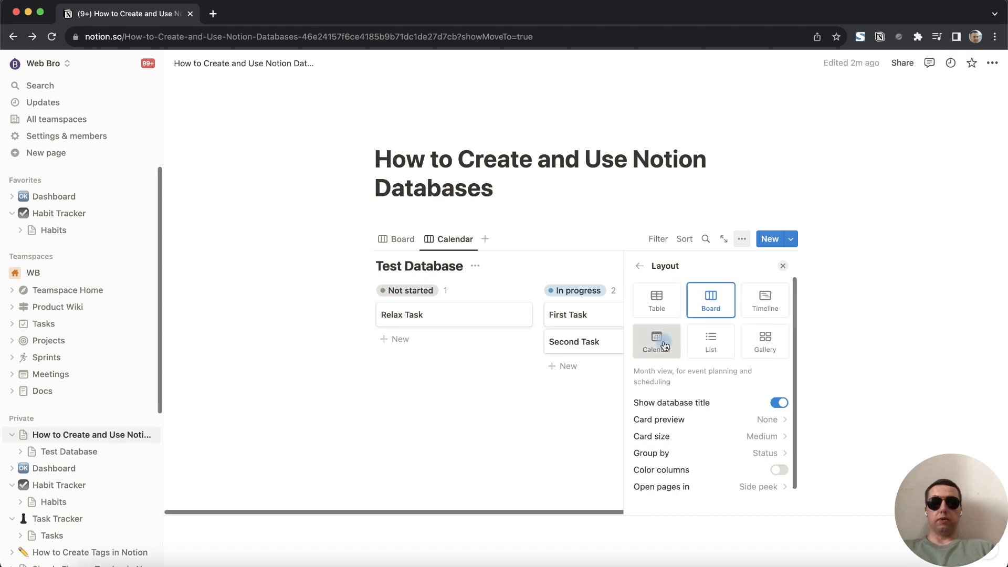
click(298, 371)
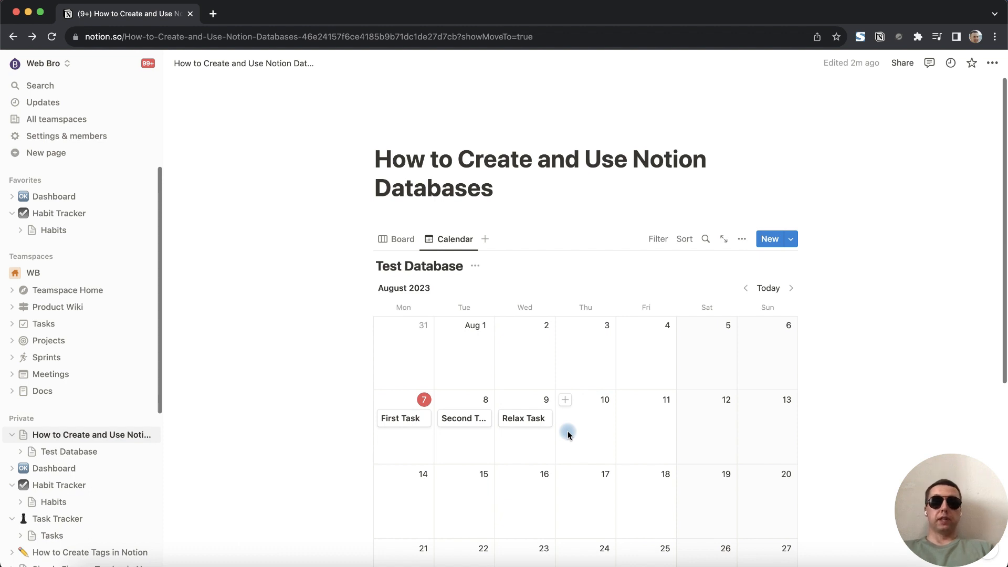
- Open Relax Task from the calendar and add a Select property named Priority
click(522, 423)
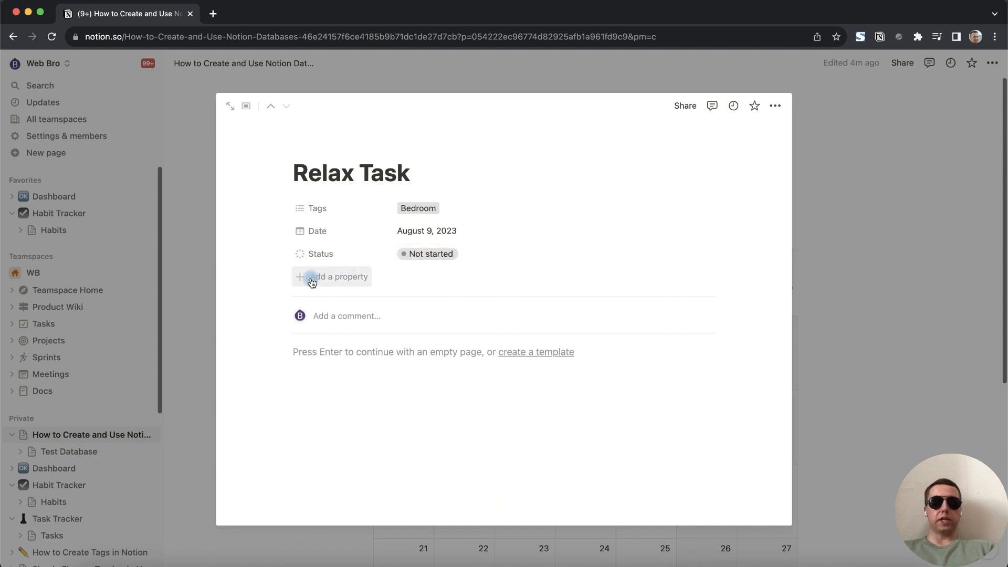
click(318, 278)
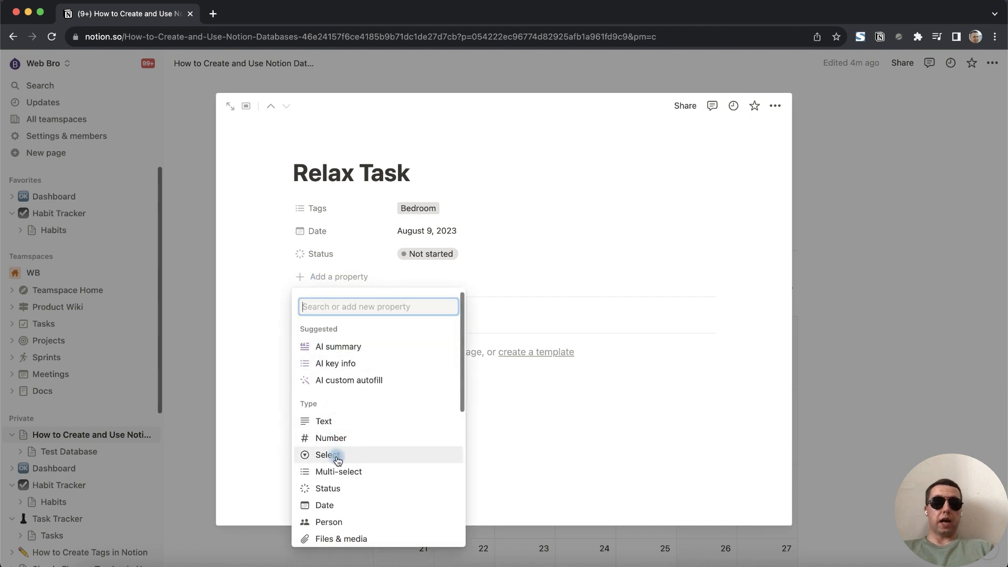
click(337, 460)
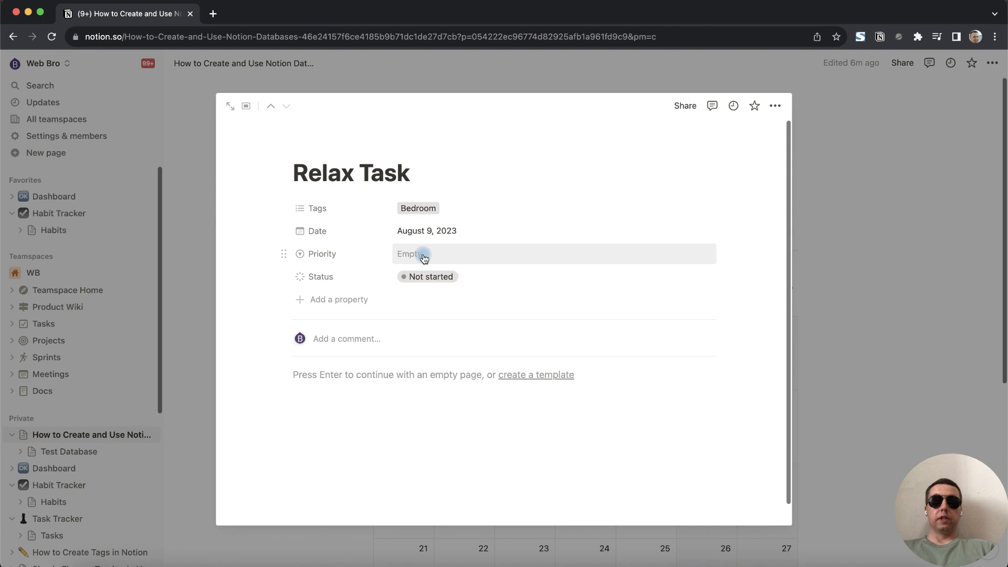
- Create the Priority options Low, Midi and High, leaving High selected for Relax Task
click(422, 255)
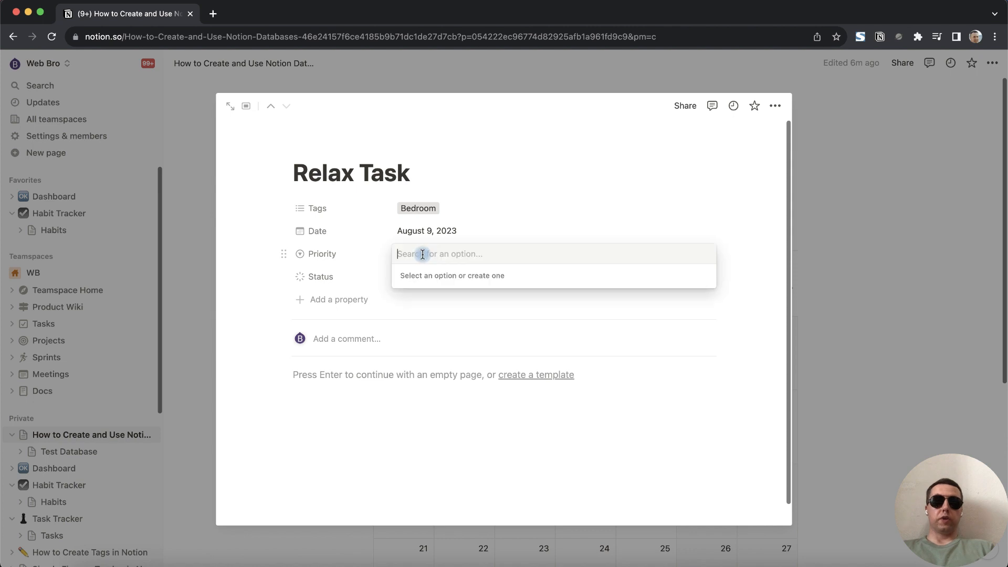
text(Low)
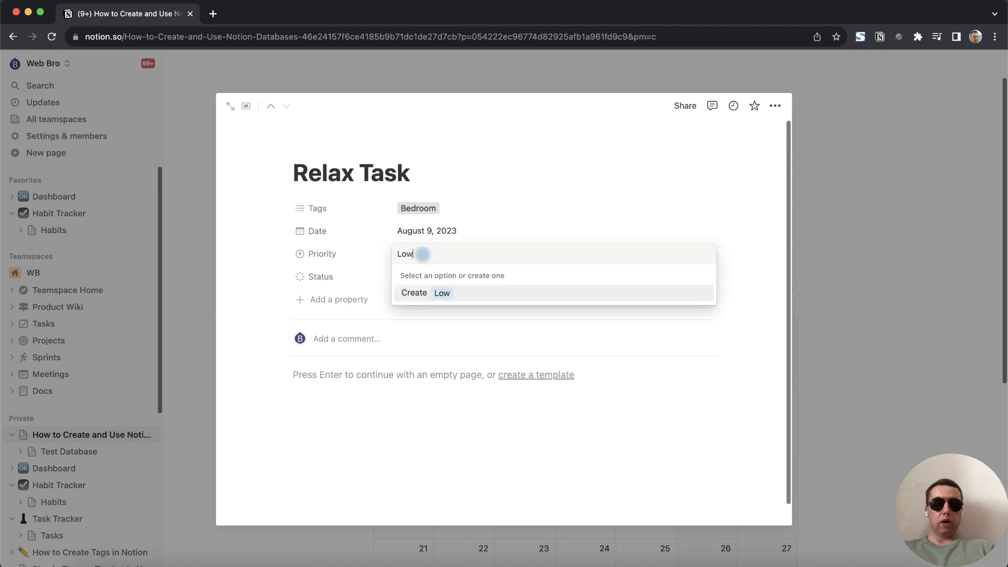
key(Return)
text(Midi)
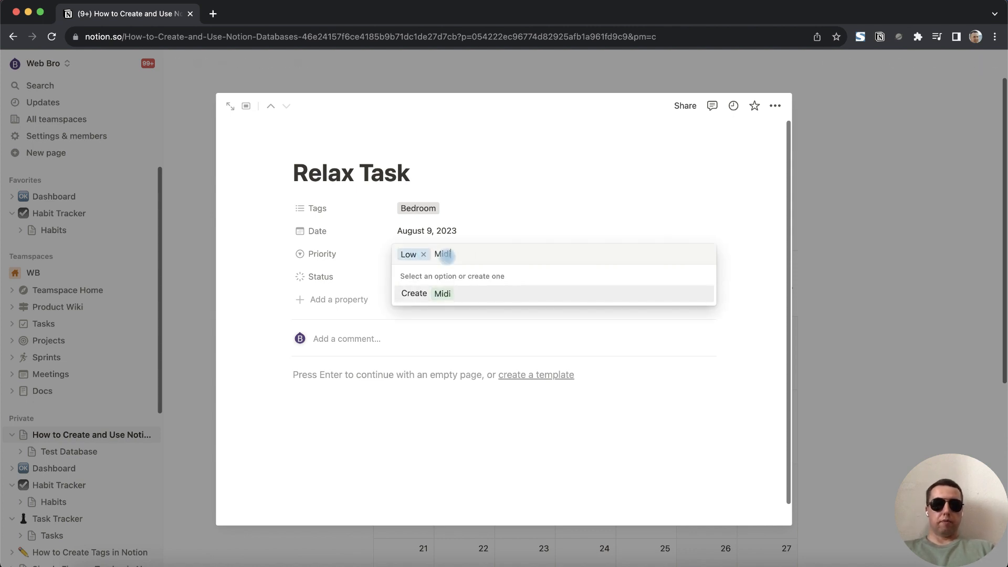
key(Return)
click(445, 255)
text(High)
key(Return)
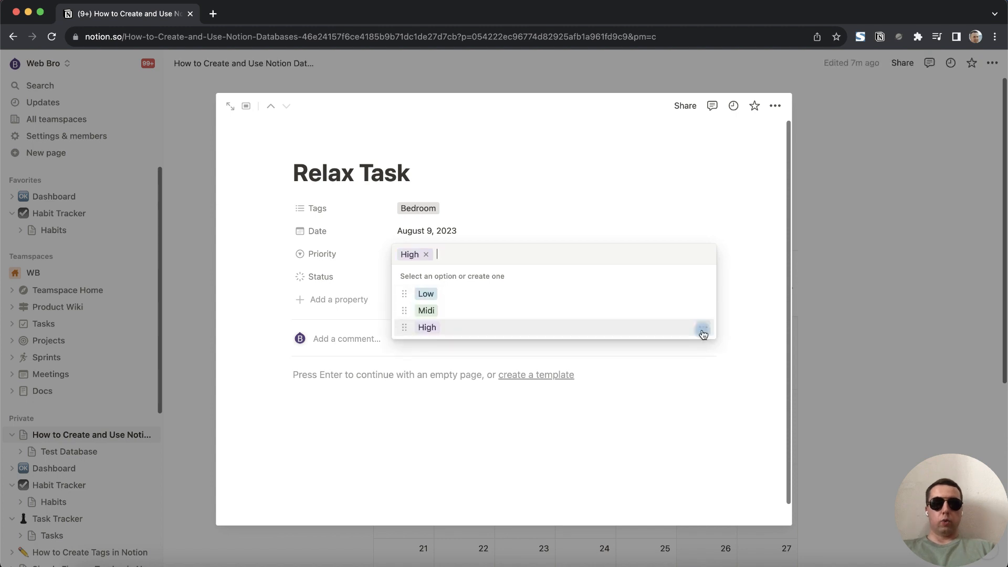
- Change the color of the High priority option to Red
click(703, 331)
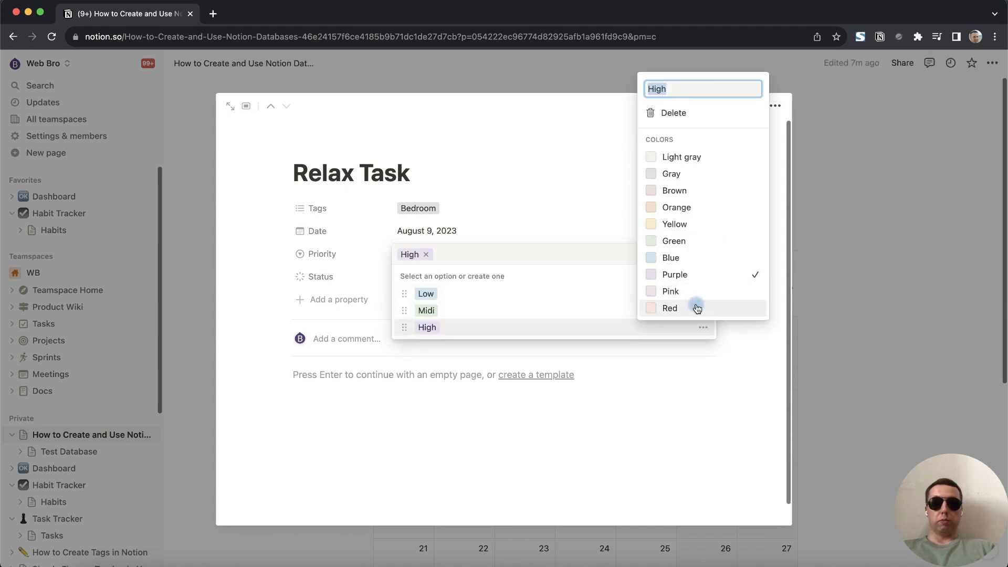
click(697, 309)
key(Escape)
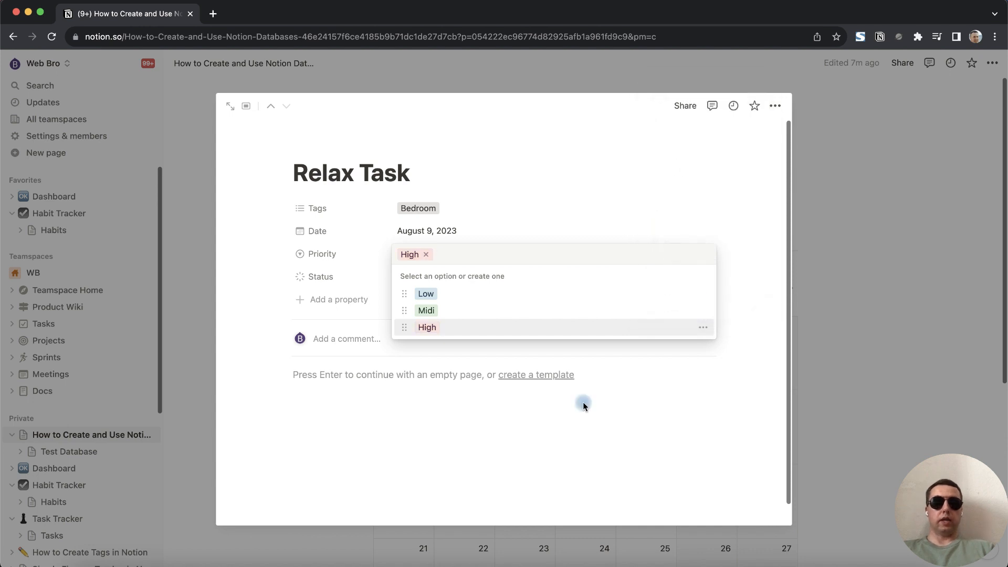
click(583, 402)
- Insert an image block in the Relax Task page body, using an Unsplash bedroom photo found by searching "bed"
click(302, 378)
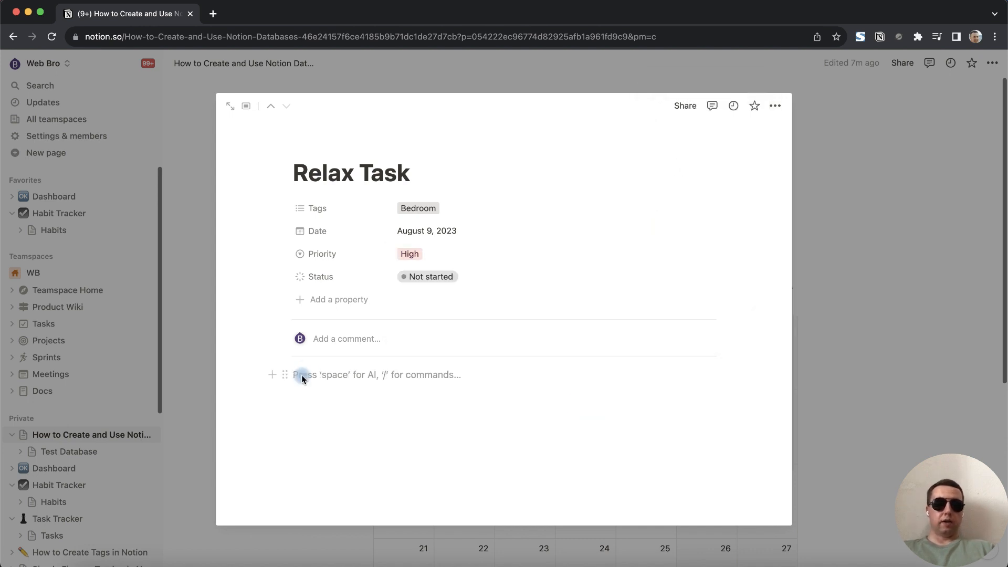
text(/)
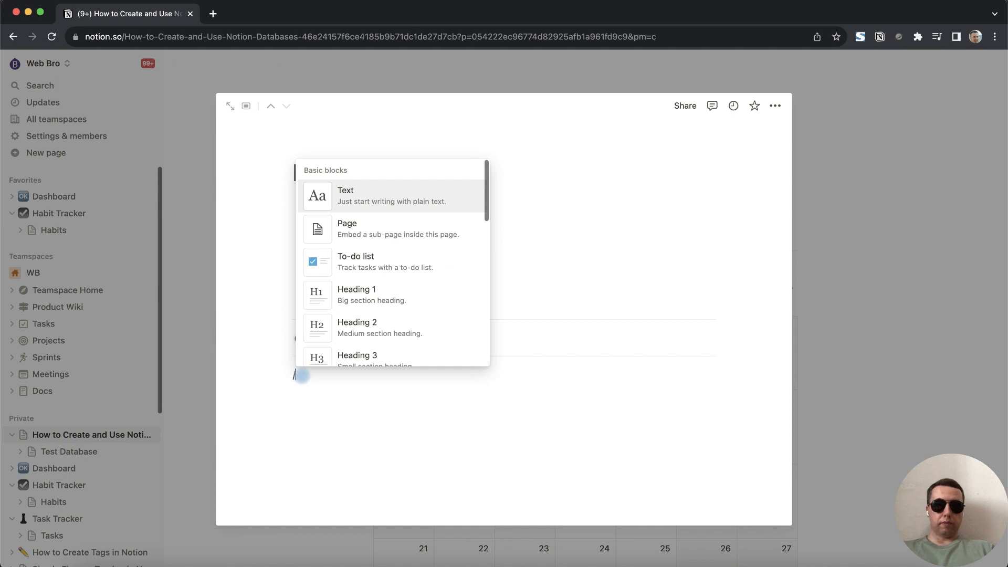
text(ima)
click(395, 349)
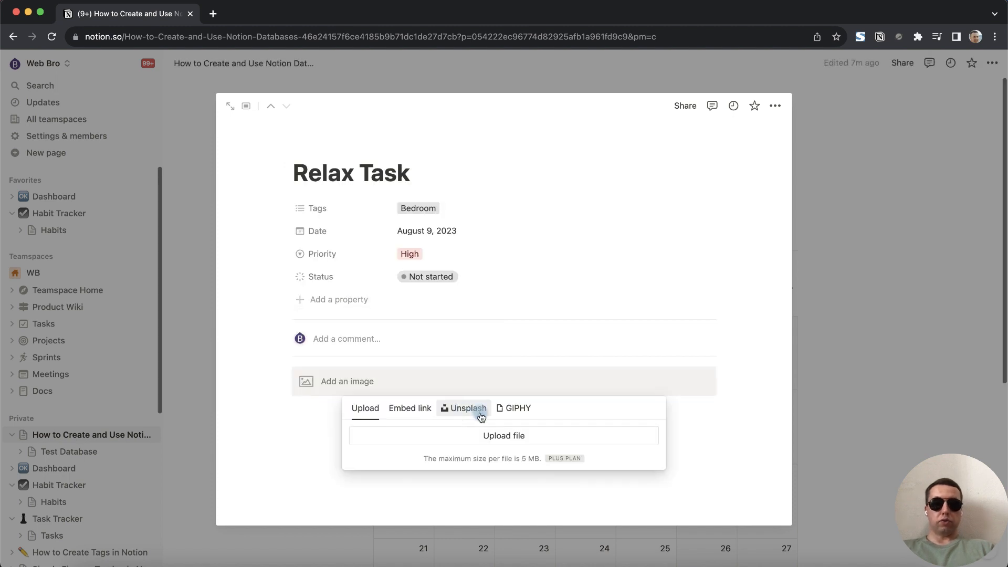
click(462, 415)
click(392, 160)
text(bed)
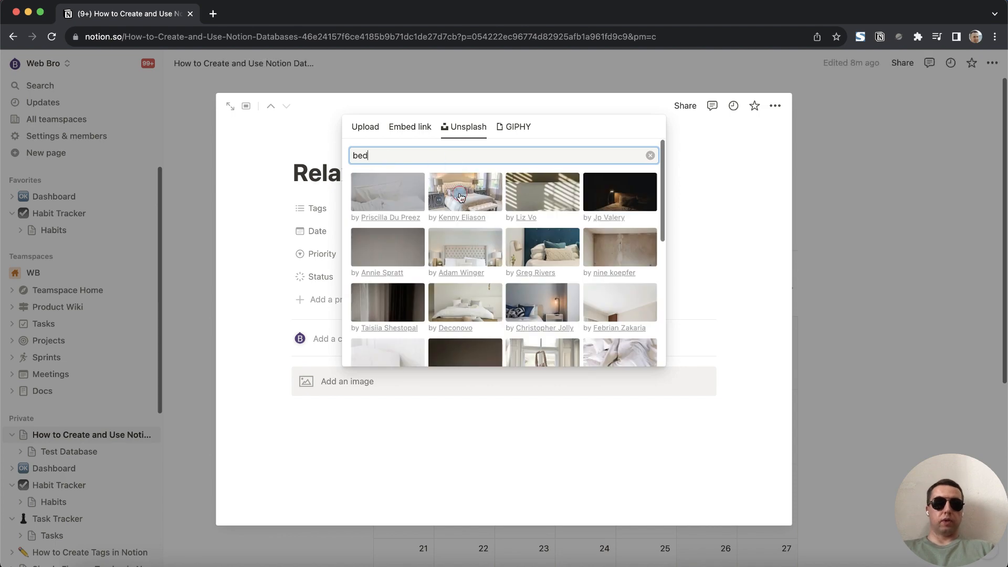
click(461, 198)
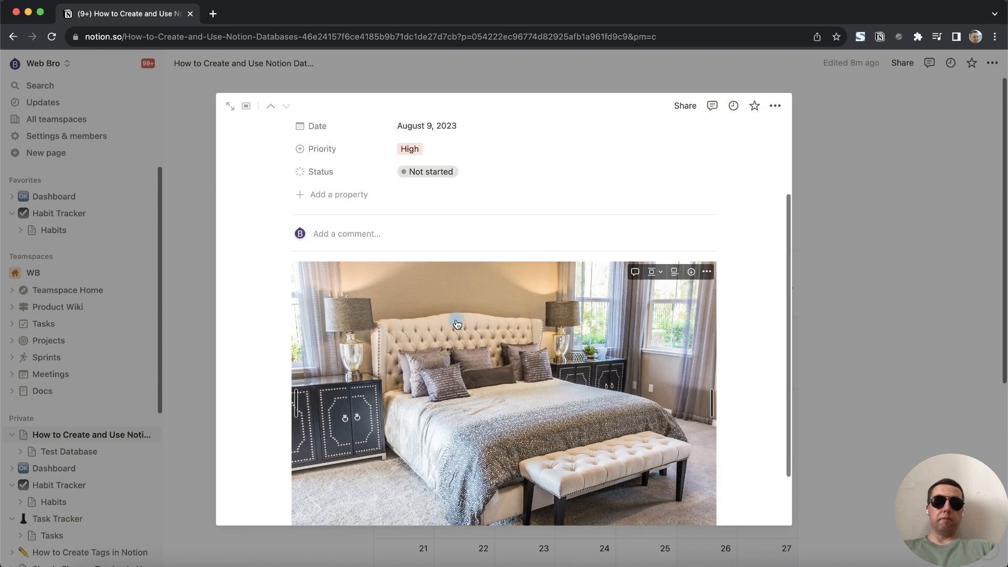
- Add the line "Buy a bed like this and sleep on it for at least sixteen hours." above the bedroom image
scroll(491, 385, down, 1)
scroll(451, 262, up, 3)
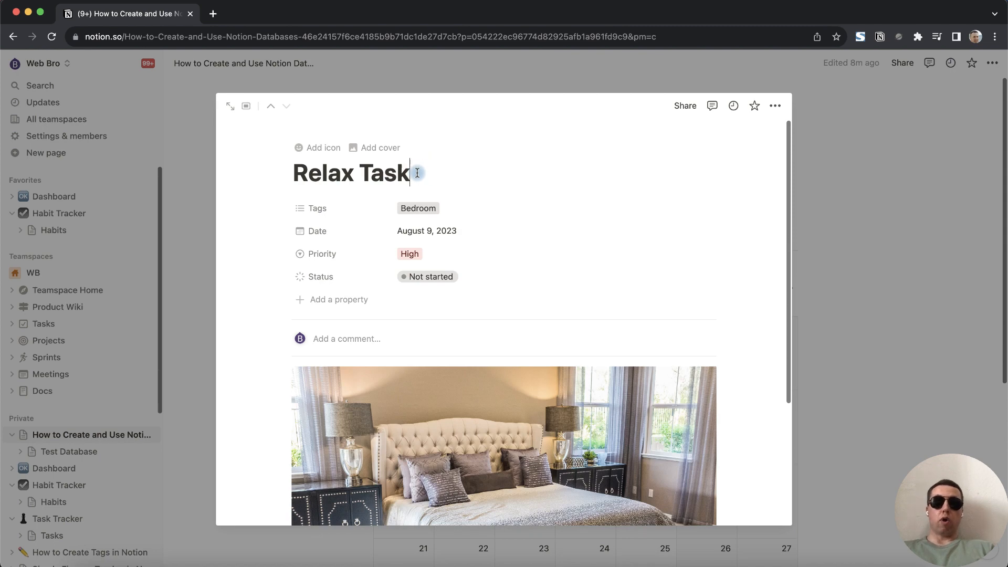
key(Return)
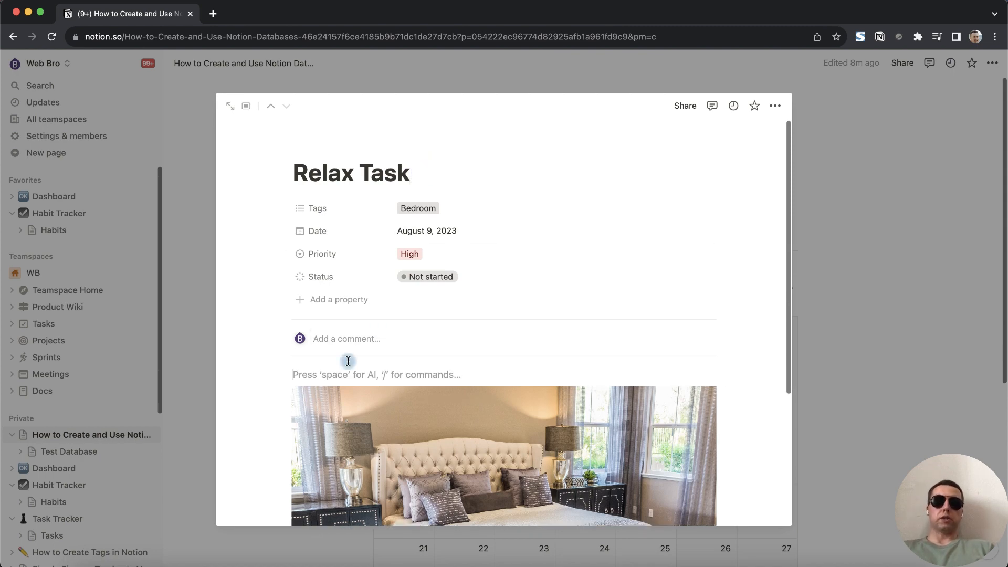
click(289, 358)
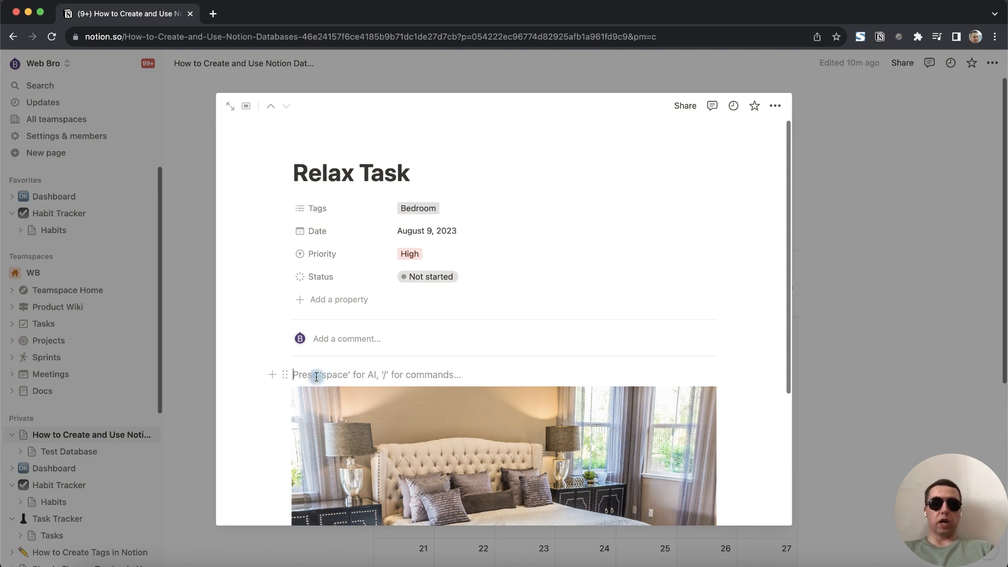
text(Buy a bed like this and sleep on it for at least sixteen hours.)
key(Return)
- Turn the line of text above the bedroom image into a heading
click(286, 375)
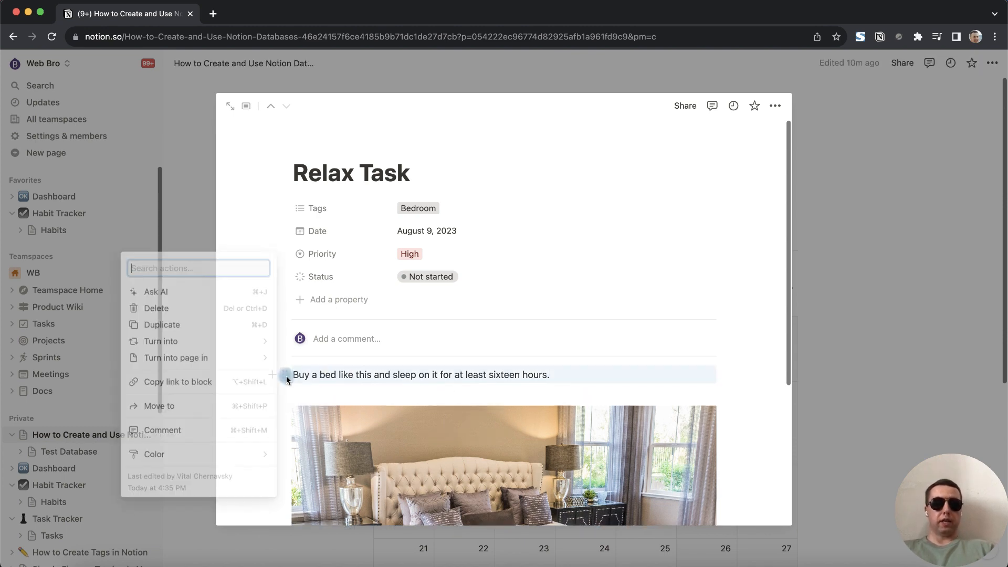
click(325, 224)
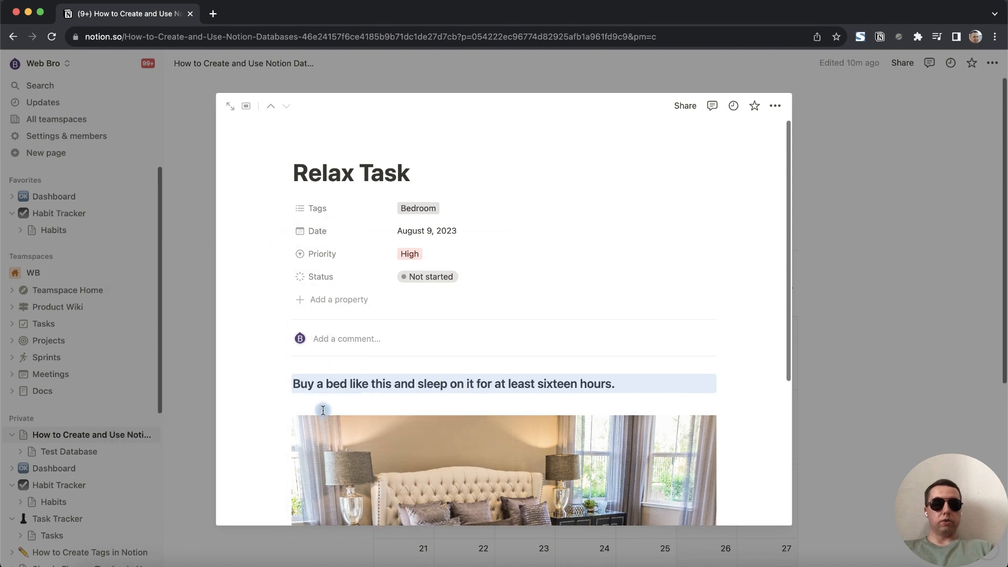
- Close the Relax Task page and return to the database's calendar
click(323, 408)
scroll(446, 342, down, 1)
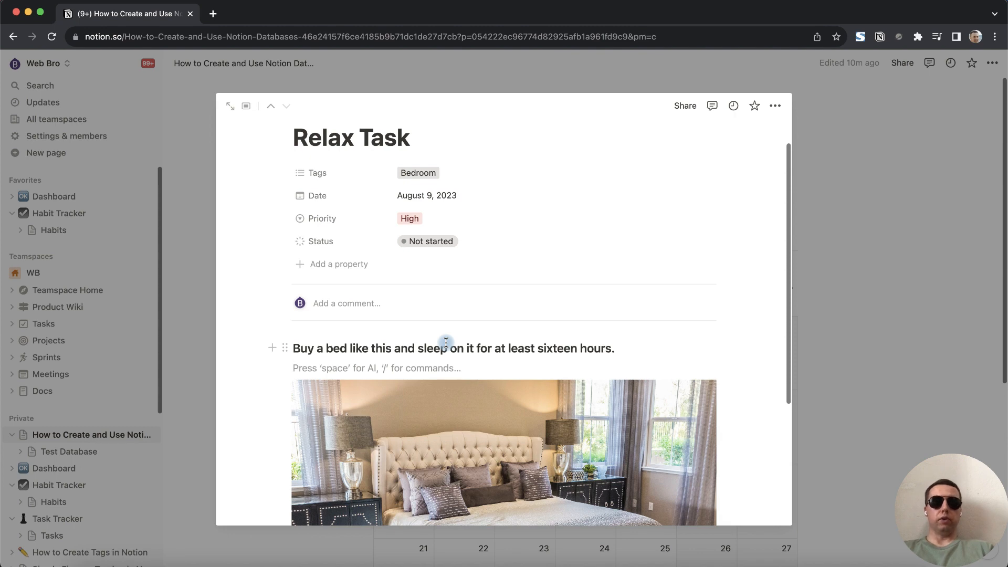
click(430, 77)
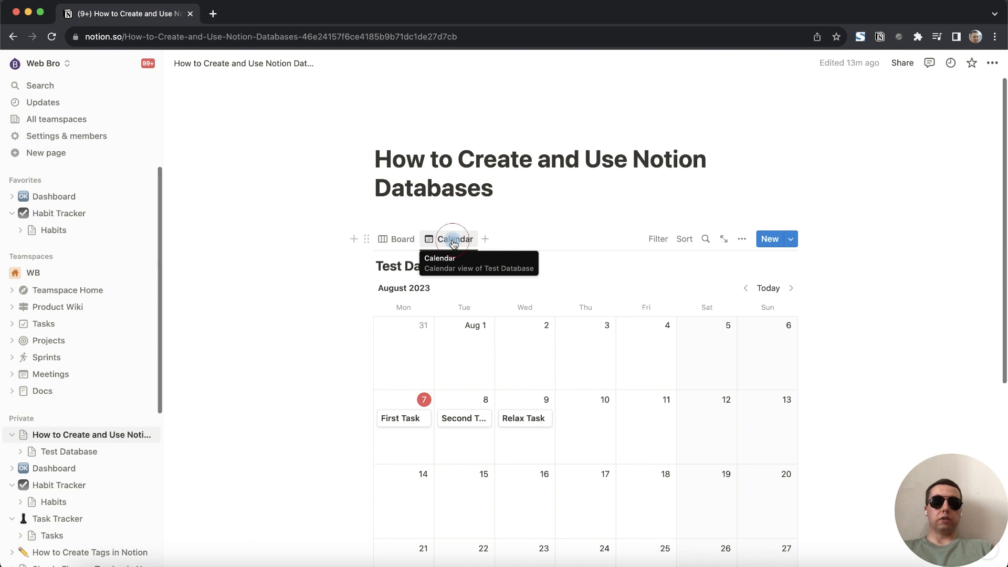
- Create a view named Gallery with the Gallery layout by duplicating the Calendar view
click(453, 242)
click(475, 332)
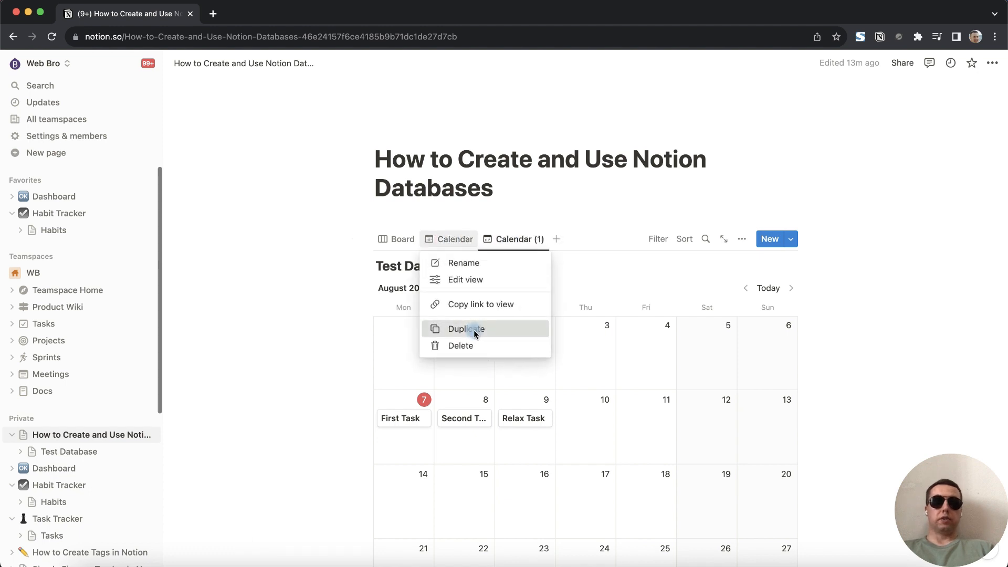
text(G)
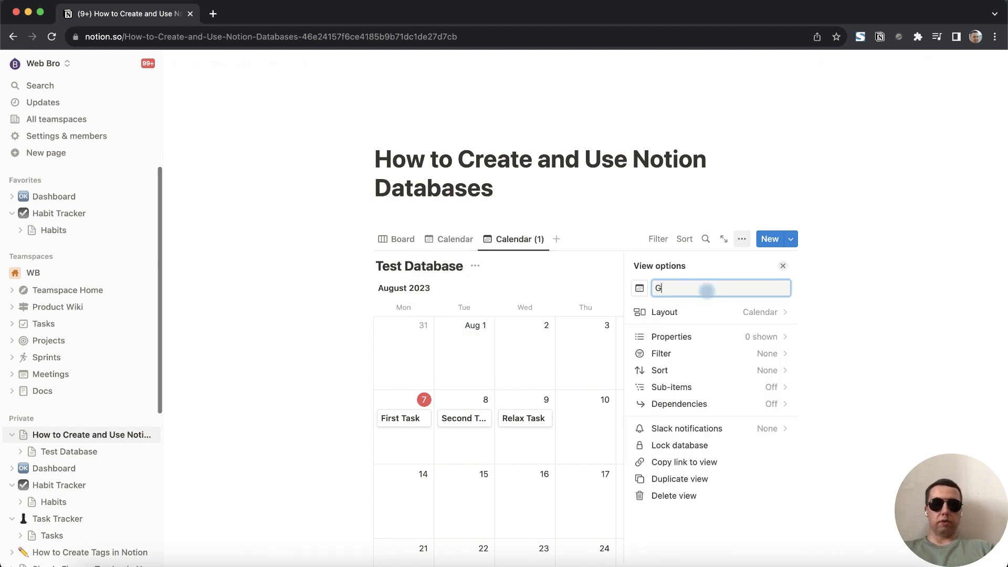
text(allery)
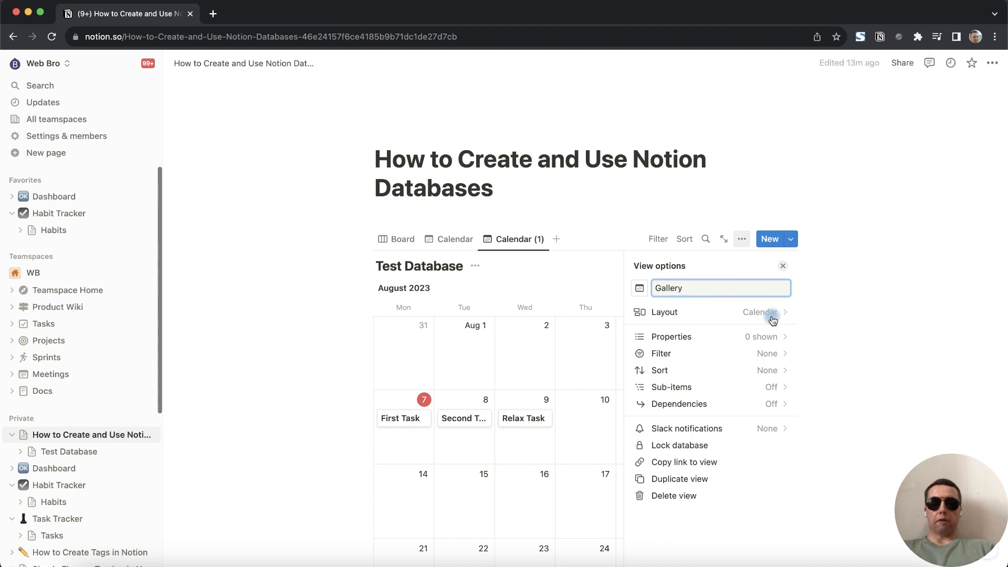
click(762, 318)
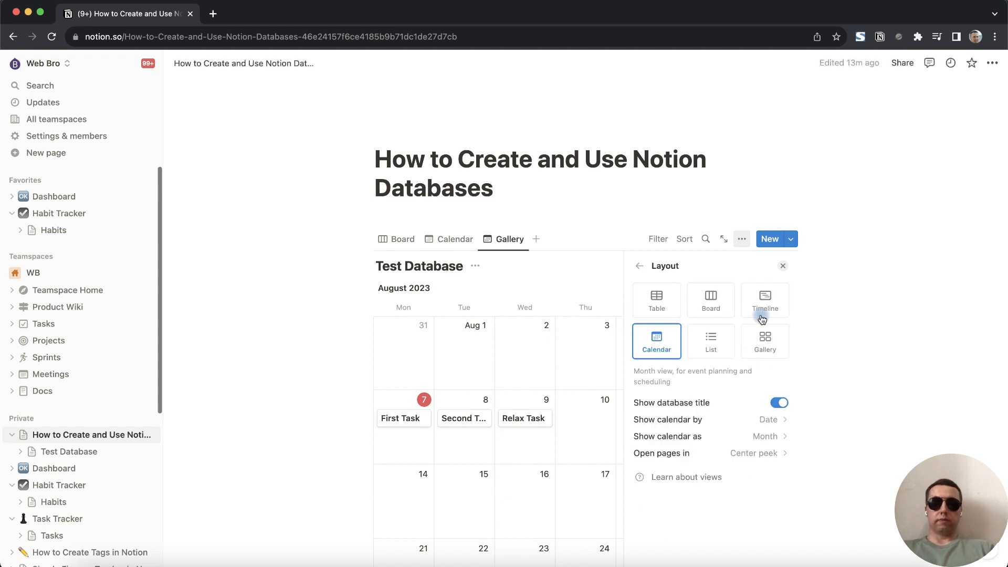
click(764, 338)
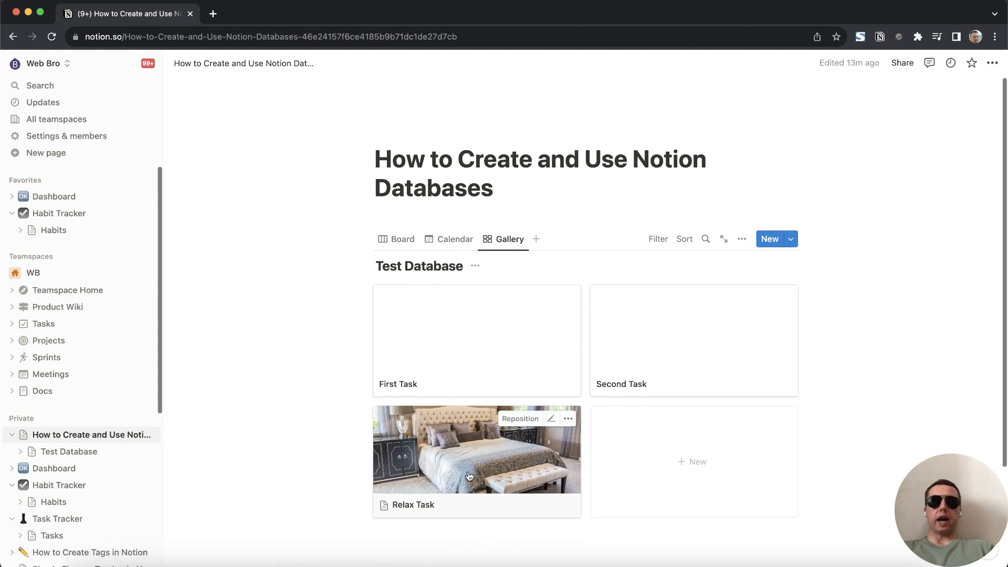
- Sort the Gallery view by Date in descending order and check the Relax Task page
click(685, 238)
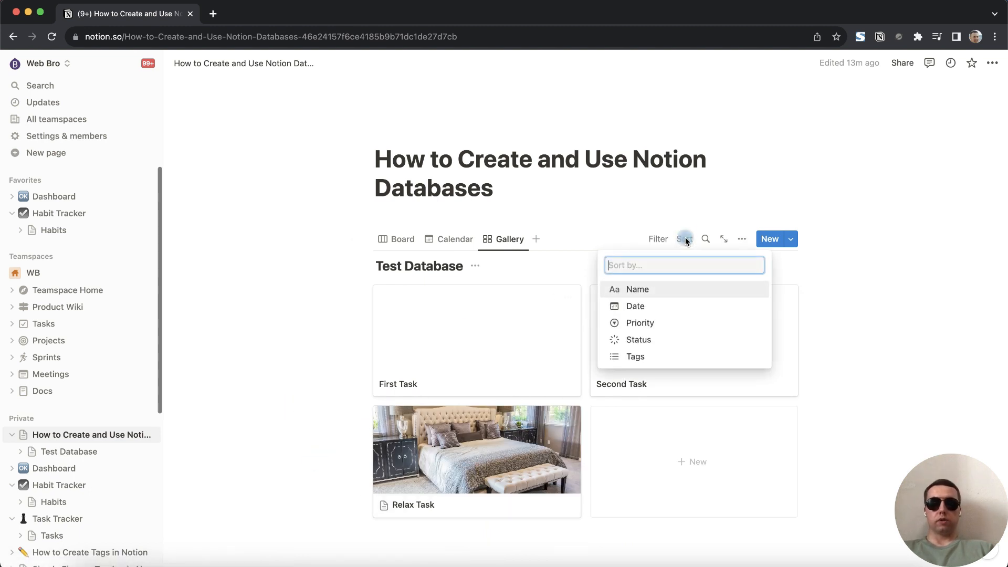
click(652, 307)
click(427, 316)
click(431, 355)
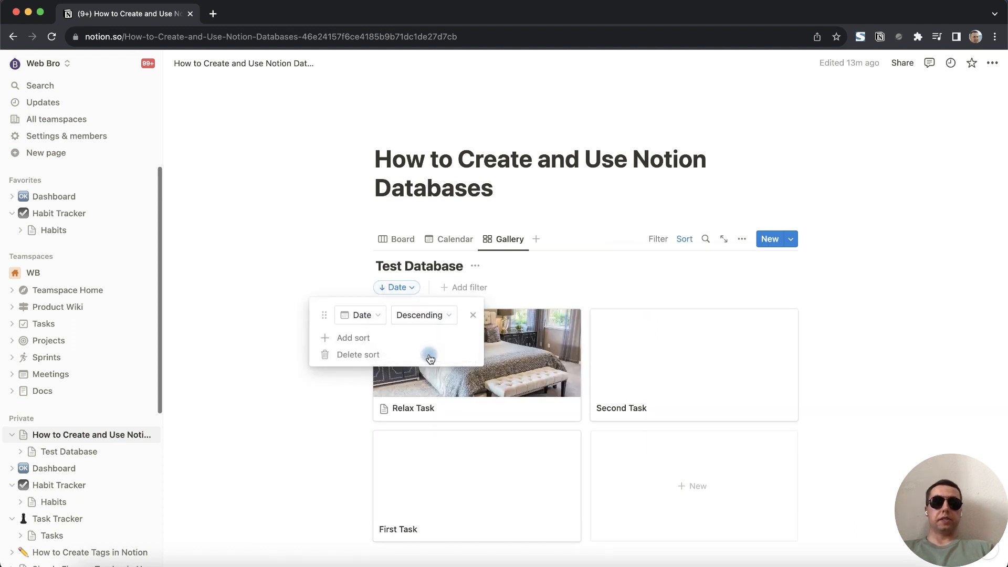
click(297, 399)
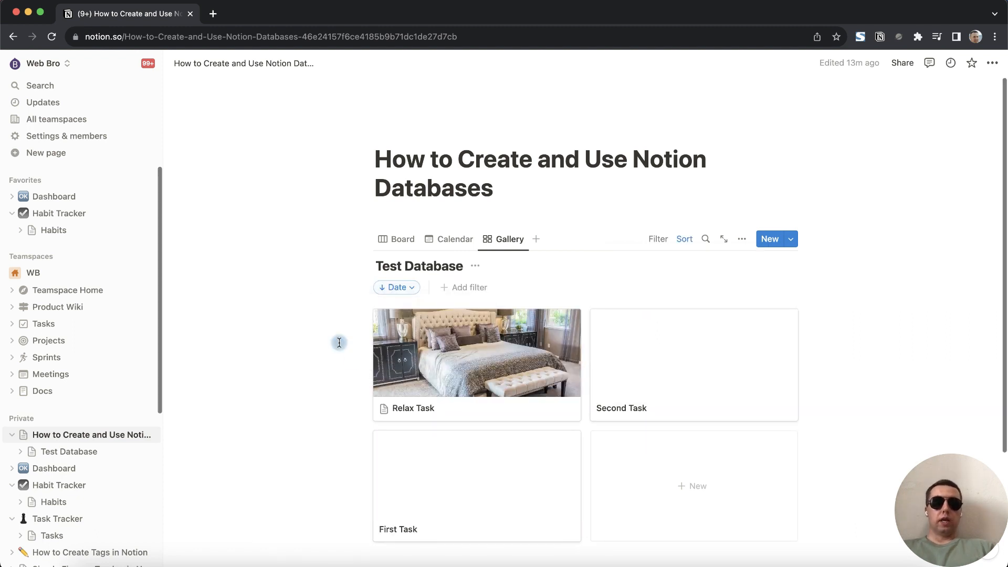
click(421, 413)
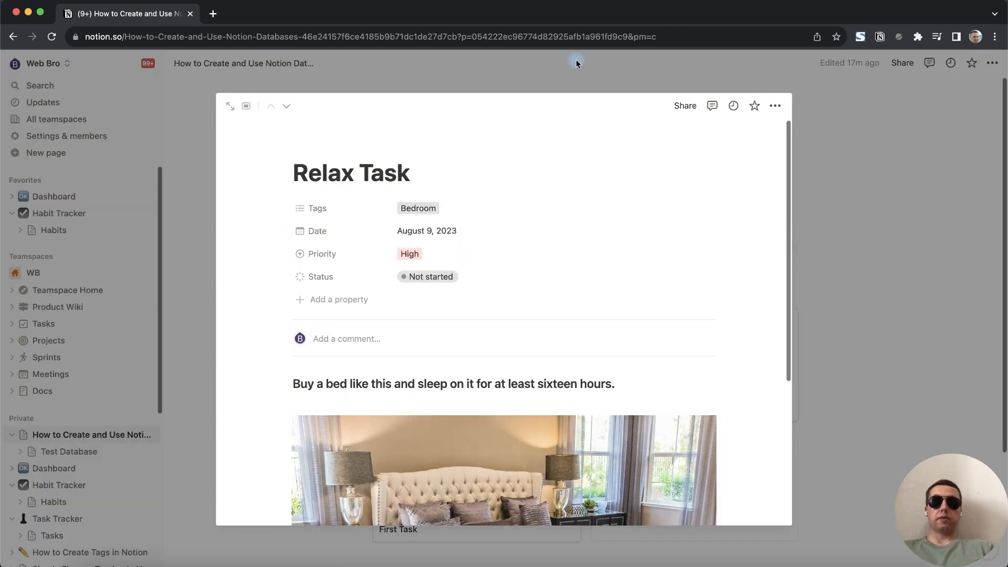
click(855, 123)
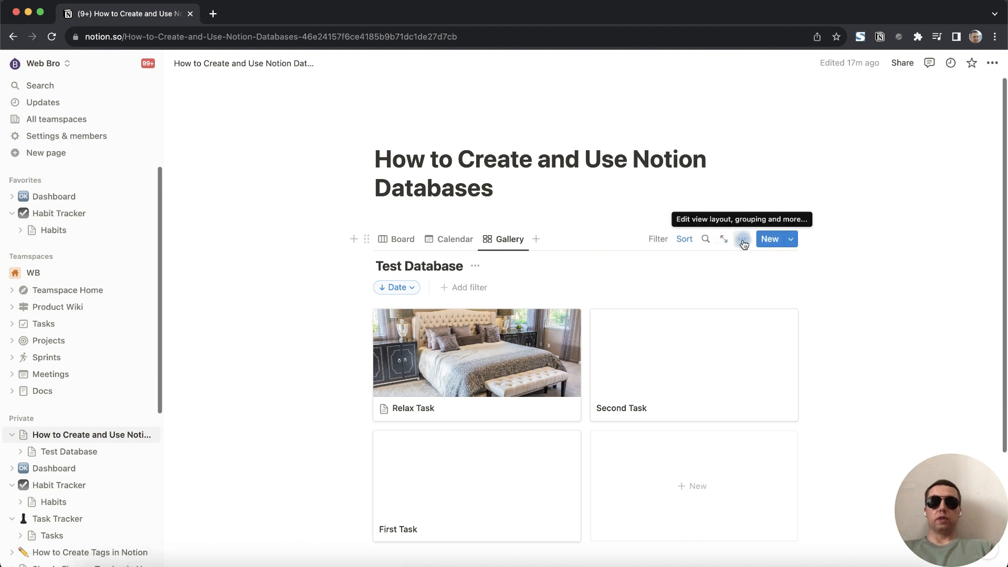
- Show the Tags, Priority and Status properties on the cards of the Gallery view
click(742, 239)
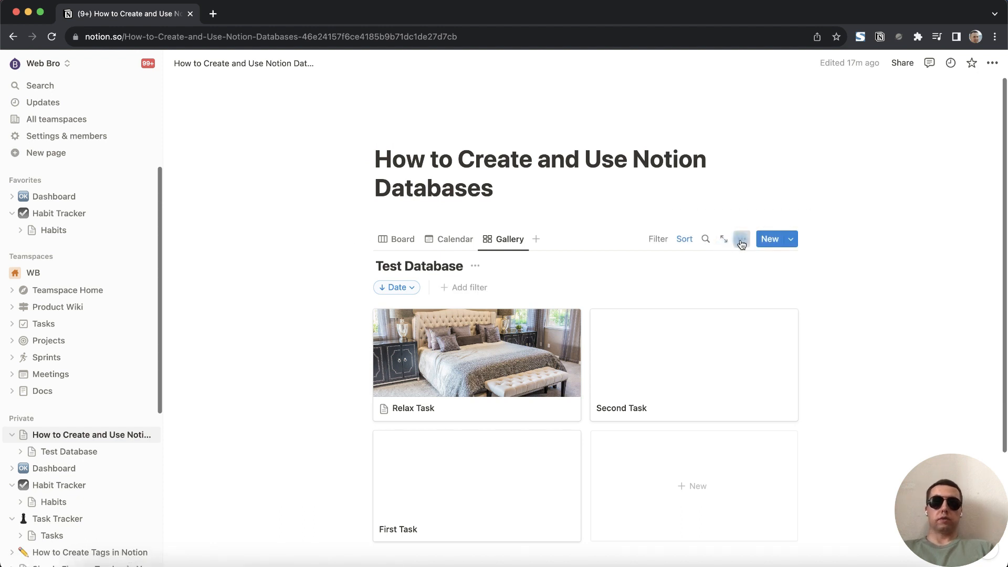
click(734, 338)
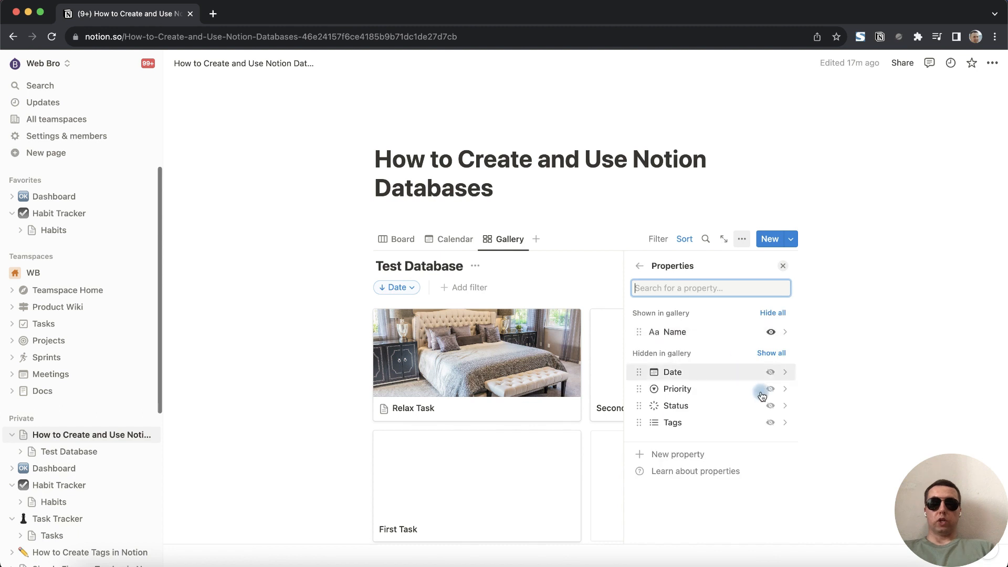
click(771, 424)
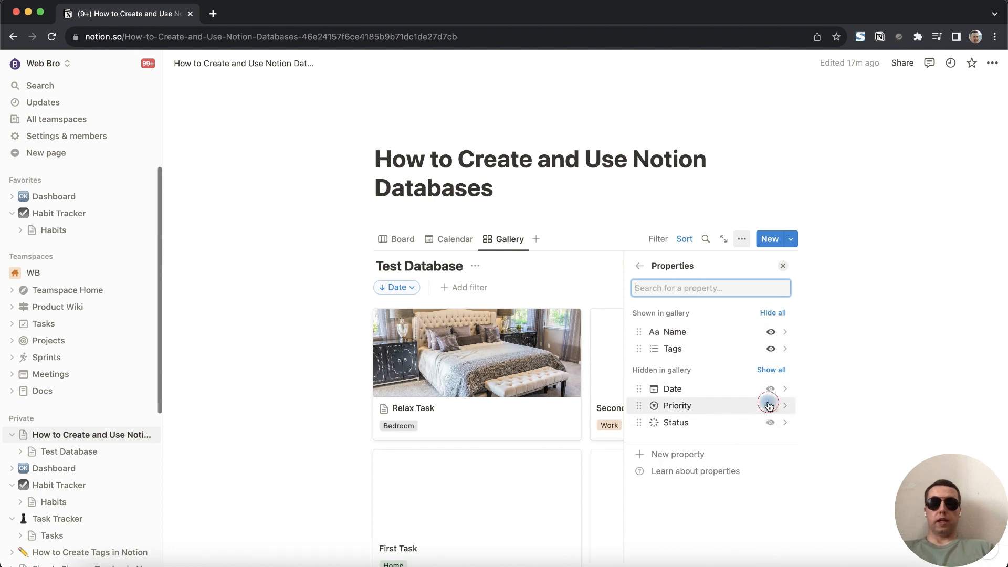
click(769, 406)
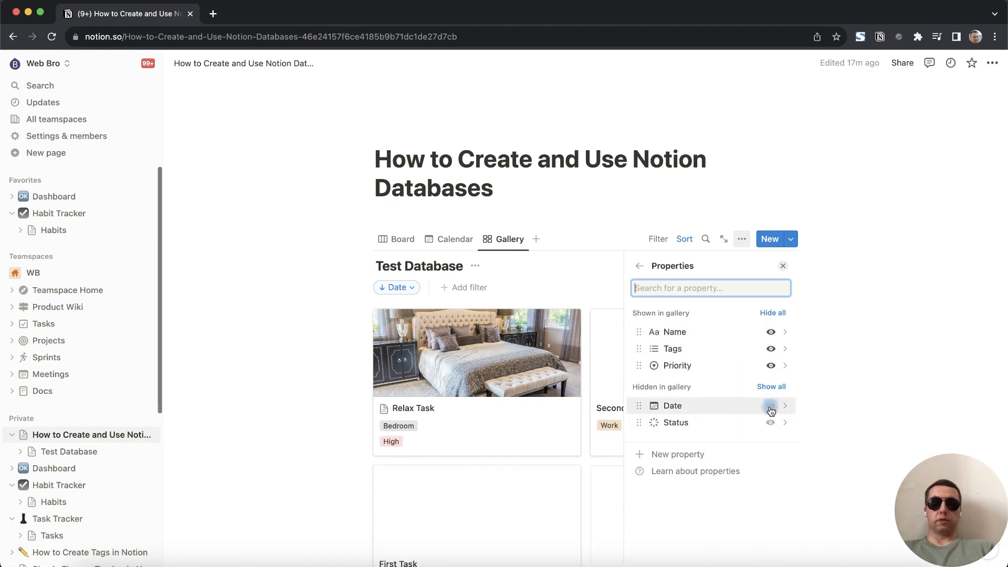
click(770, 422)
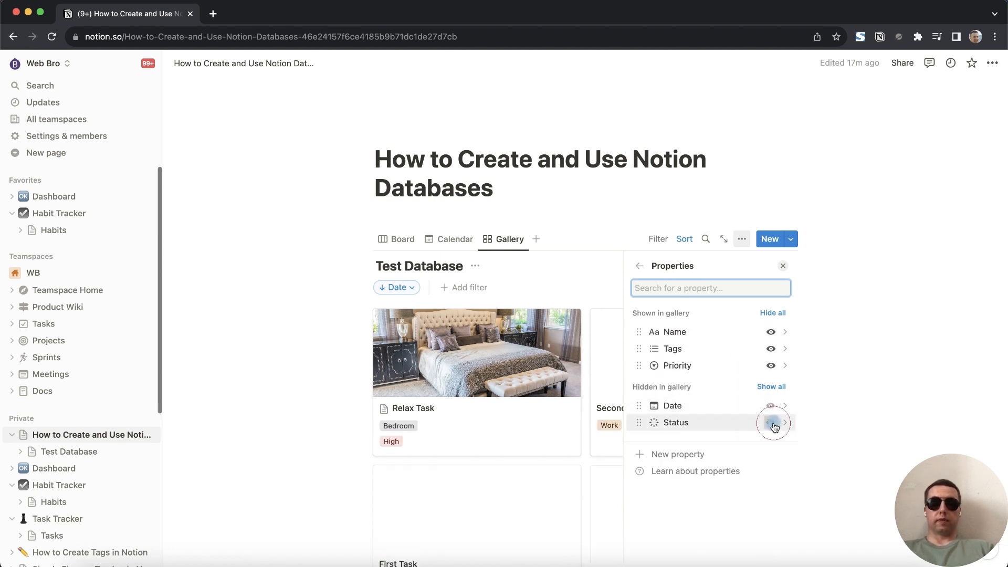
- Add a Created time property and a Last edited time property to Test Database
click(669, 460)
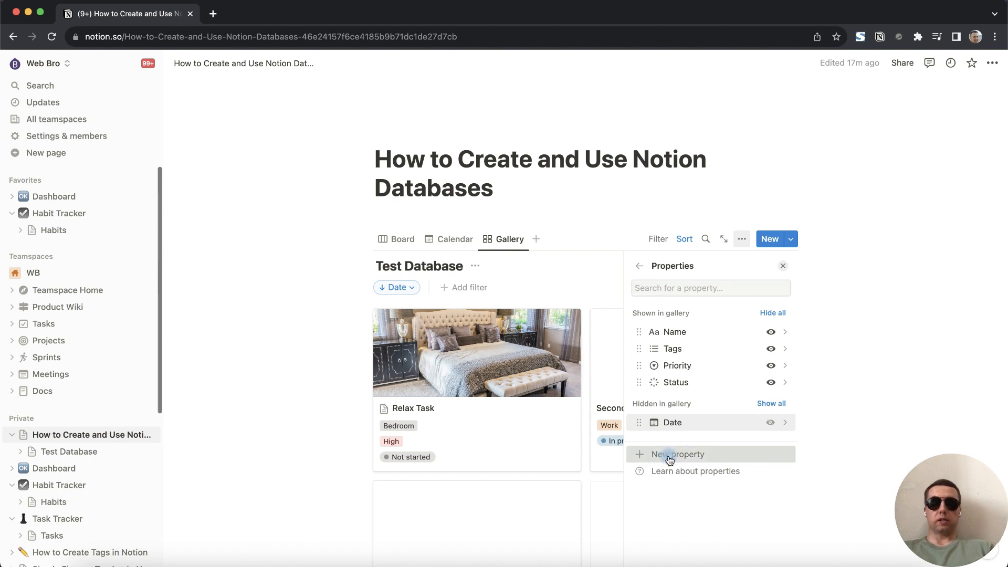
scroll(675, 441, down, 5)
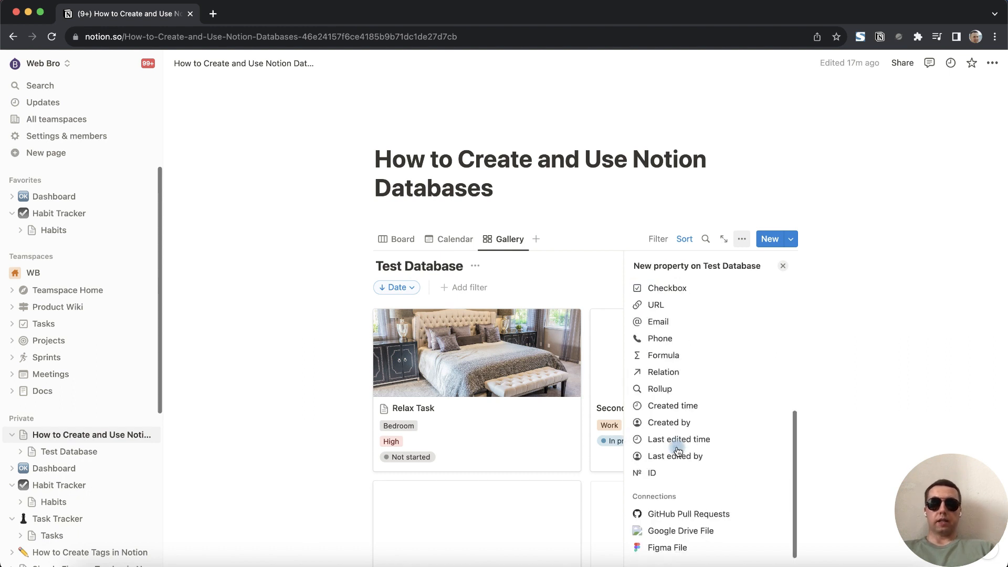
click(673, 407)
click(641, 266)
scroll(674, 441, down, 5)
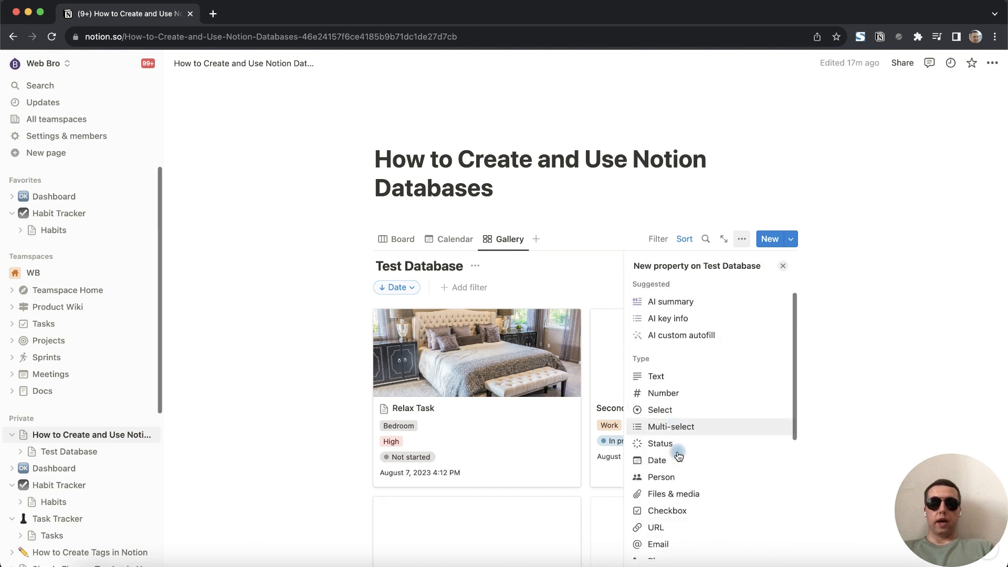
click(676, 446)
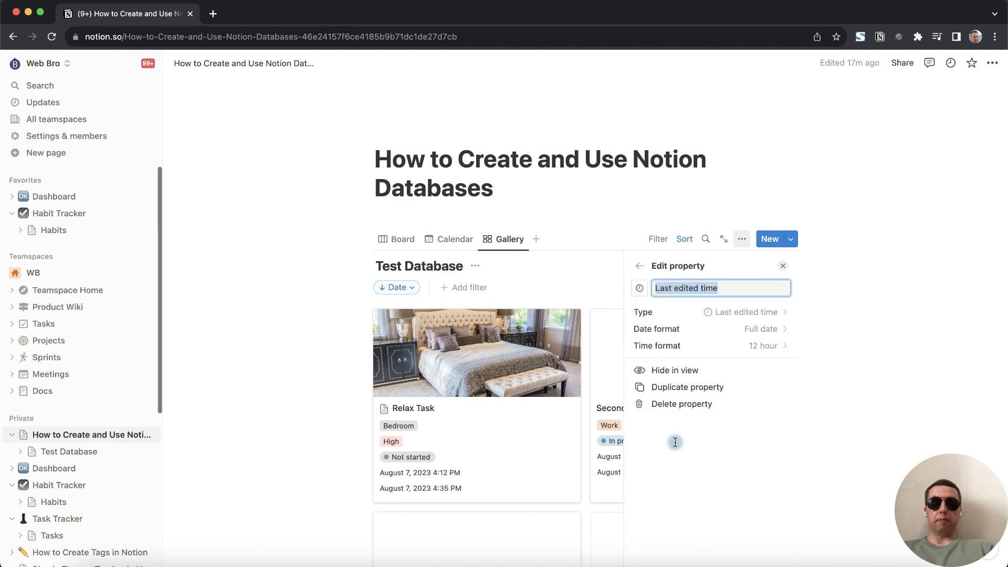
click(785, 267)
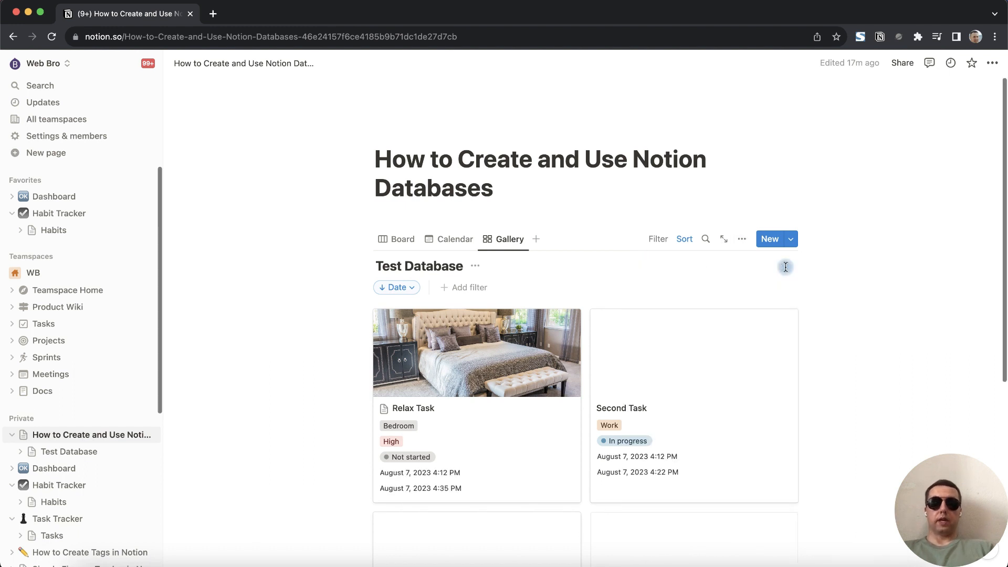
- Add two more sorts to the Gallery view, by Created time and by Last edited time
click(411, 288)
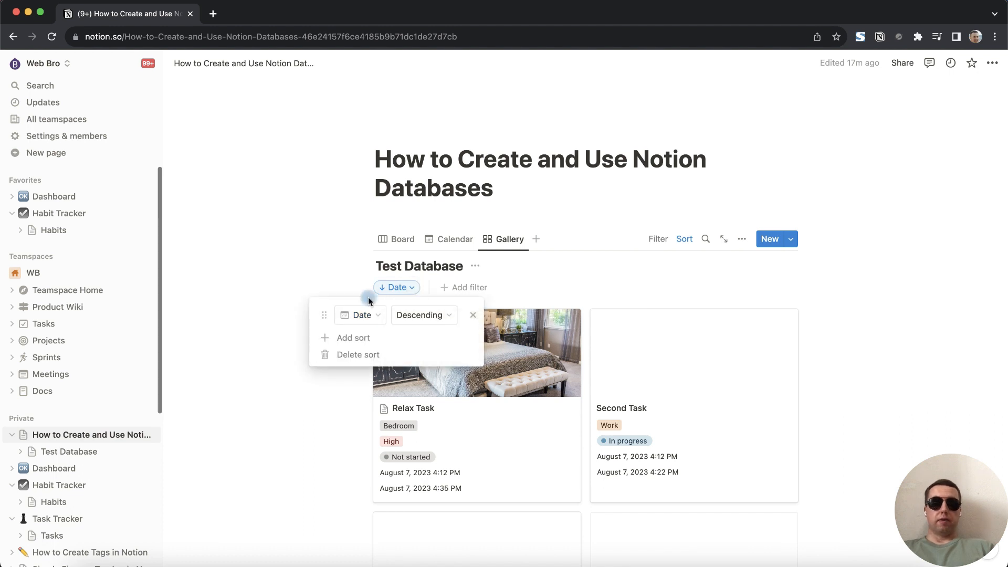
click(348, 338)
click(360, 398)
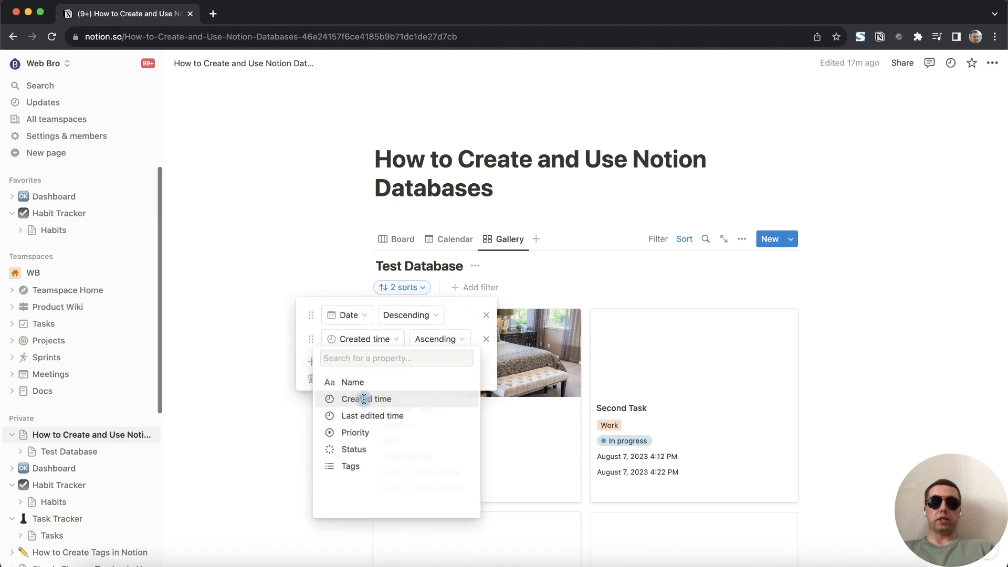
click(342, 362)
click(360, 423)
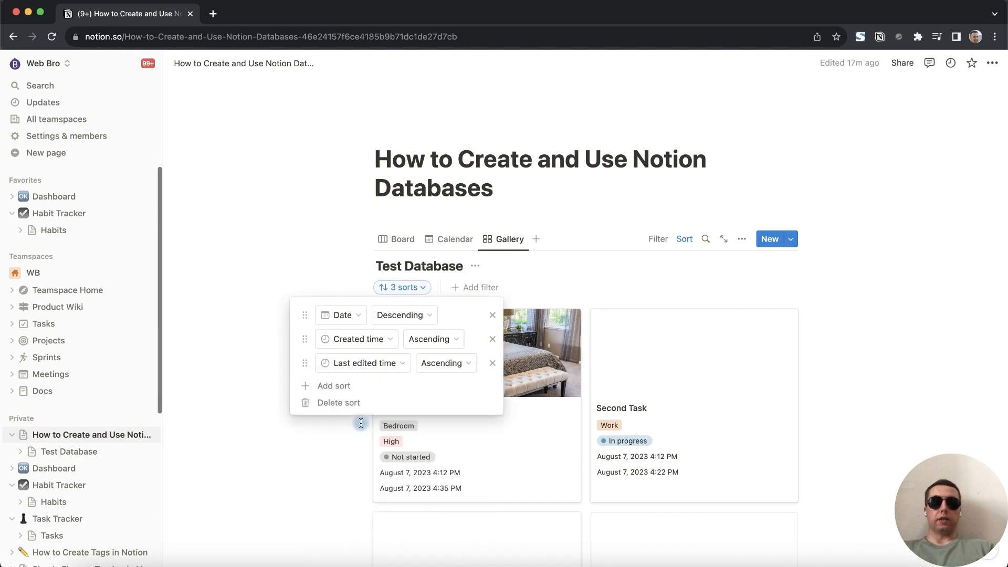
- Reorder the sorts by moving Created time to first place, followed by Last edited time above it
drag(305, 339, 305, 313)
drag(304, 362, 303, 311)
click(237, 367)
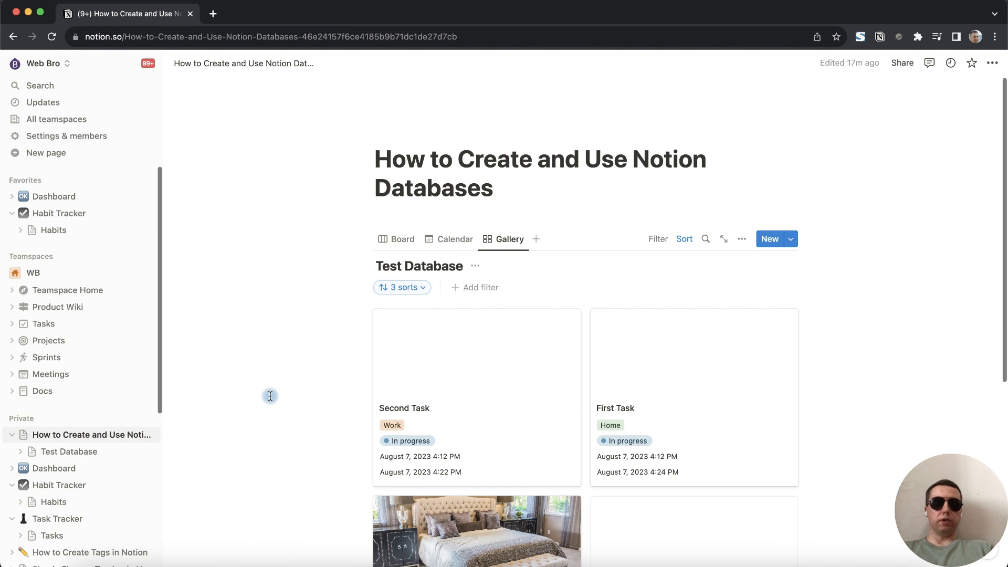
- Insert a Table view block on the Dashboard page above the Tasks board
click(54, 197)
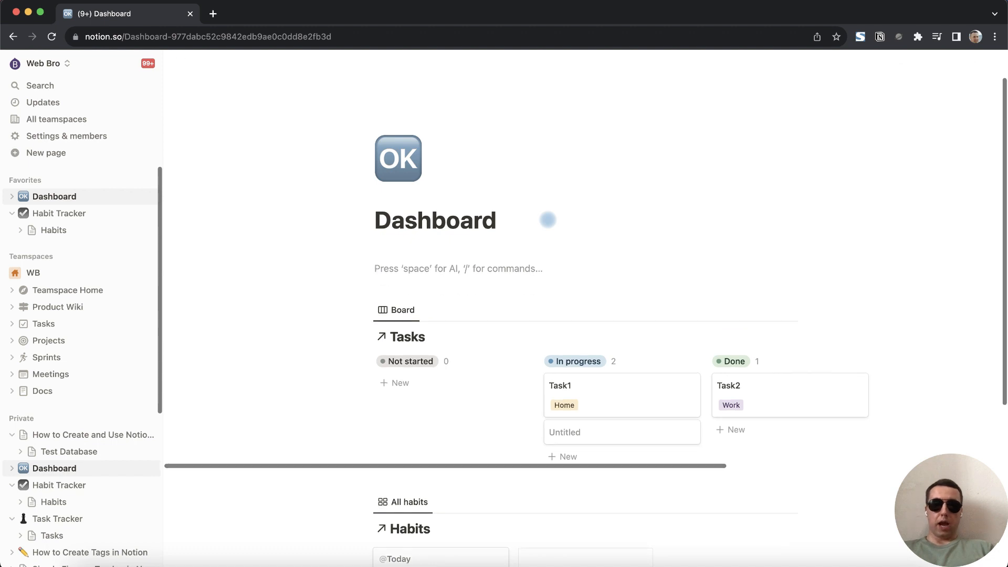
text(/)
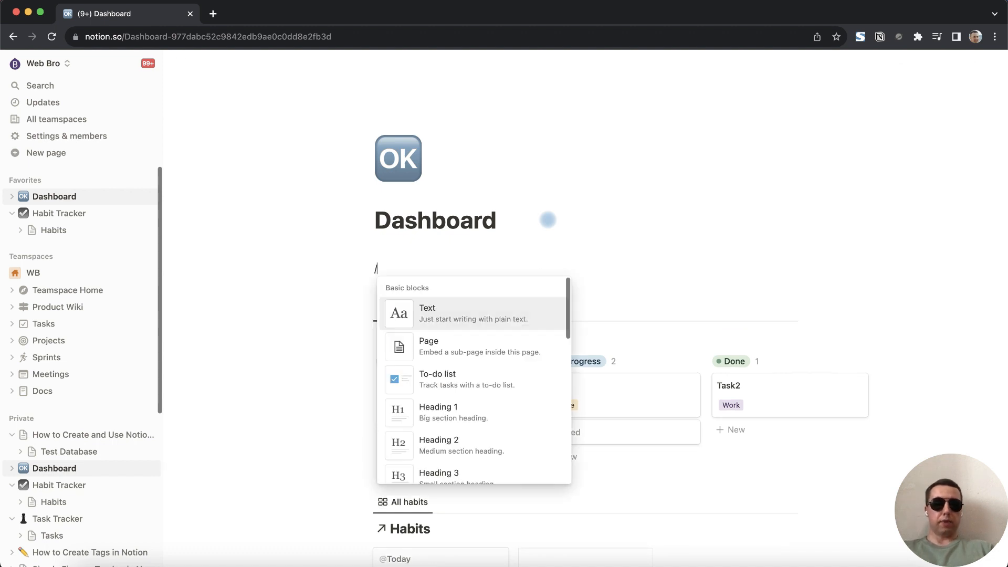
text(data)
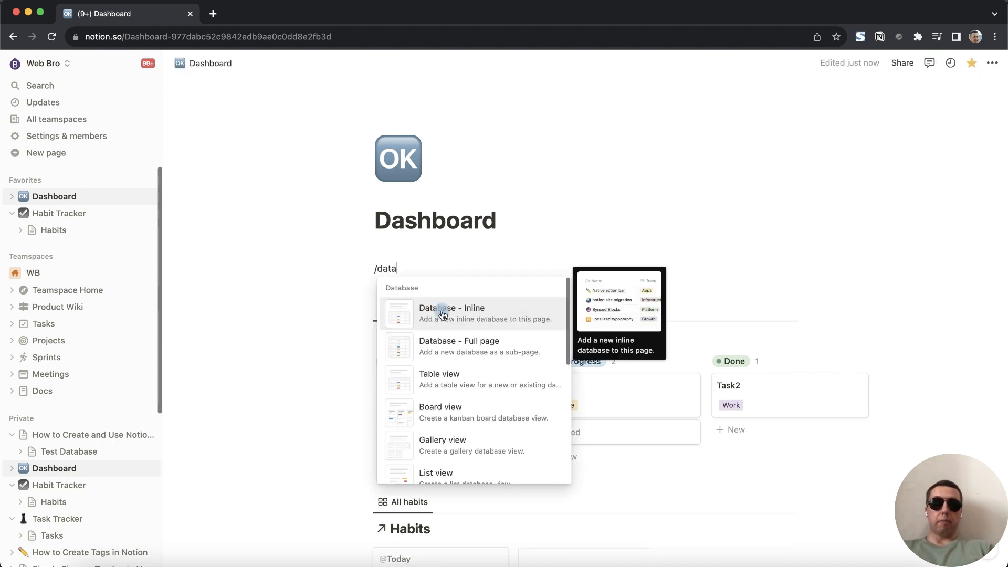
click(454, 382)
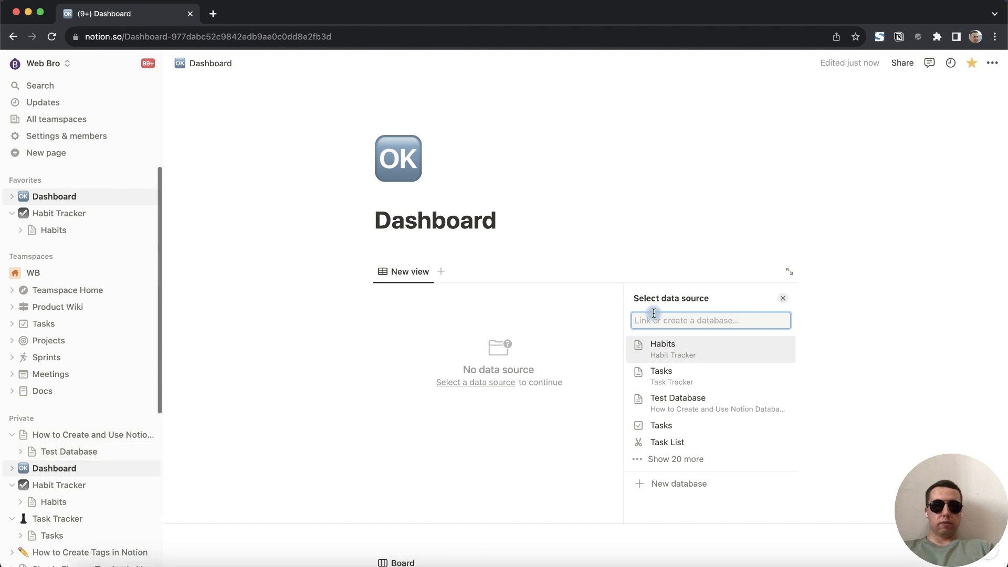
- Link the new Dashboard block to Test Database, using a new empty view with the Table layout
text(test)
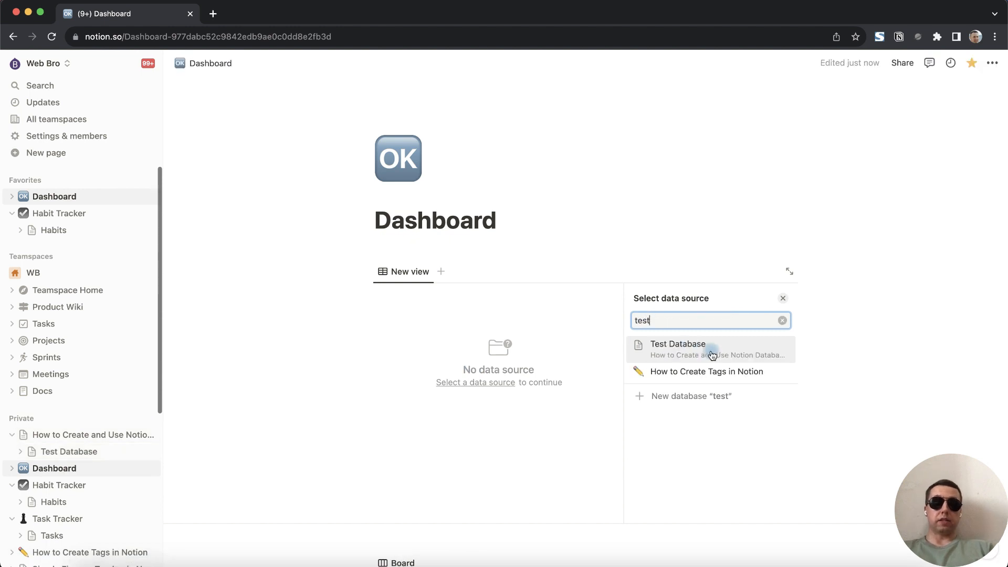
click(701, 349)
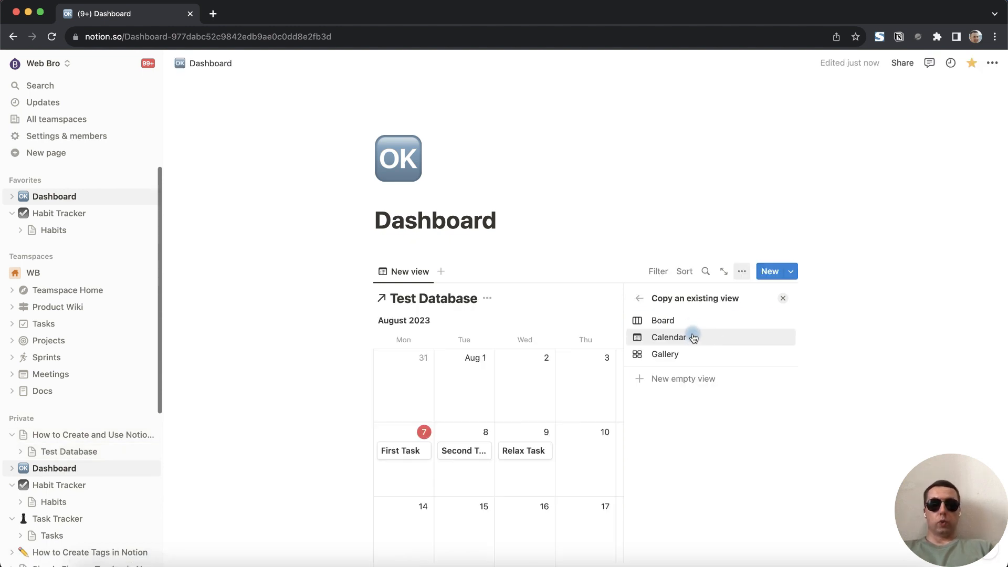
click(674, 379)
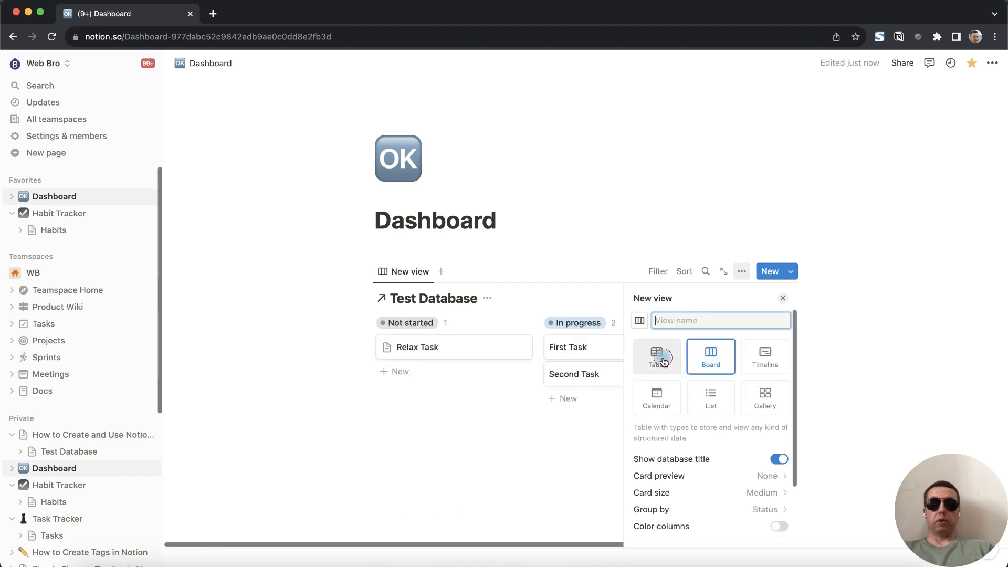
click(664, 361)
click(786, 301)
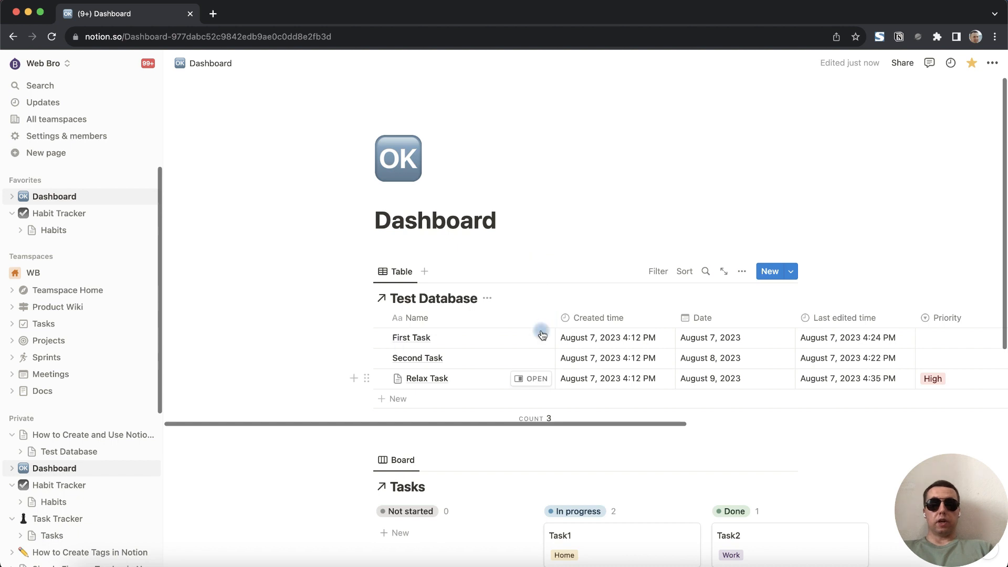
- Hide the Created time and Last edited time columns in the Dashboard's Test Database table and move Status directly after Name
click(614, 326)
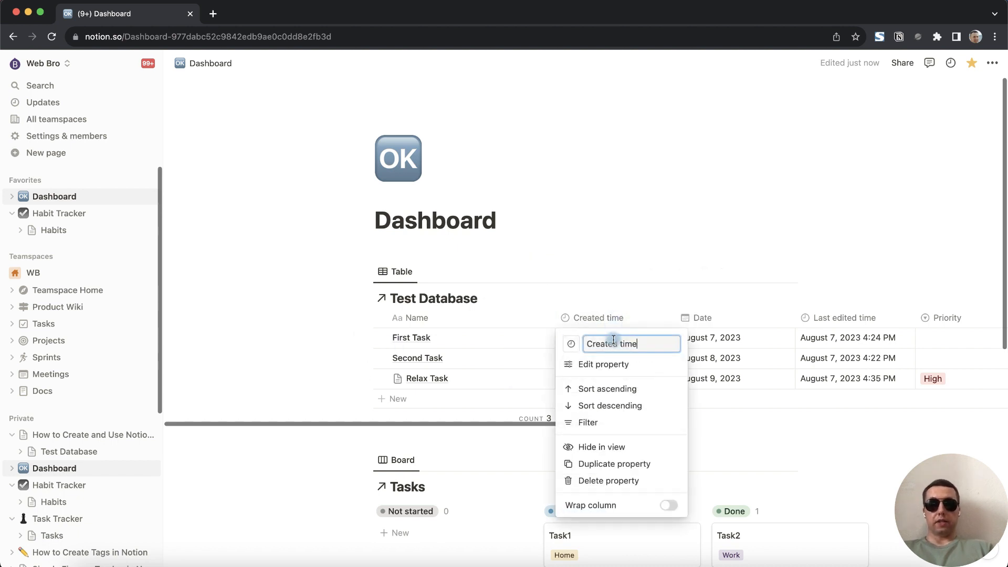
click(613, 447)
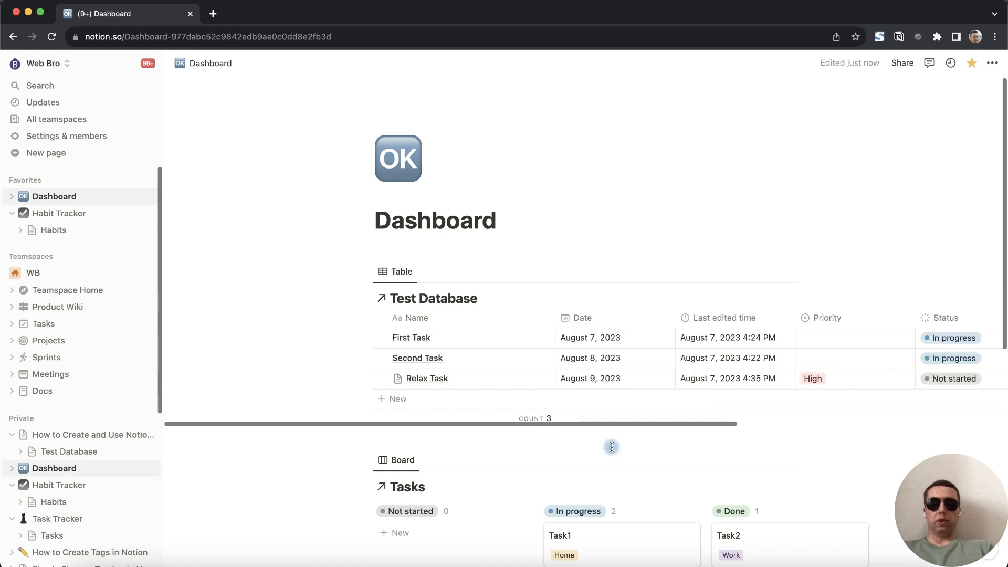
click(732, 318)
click(721, 446)
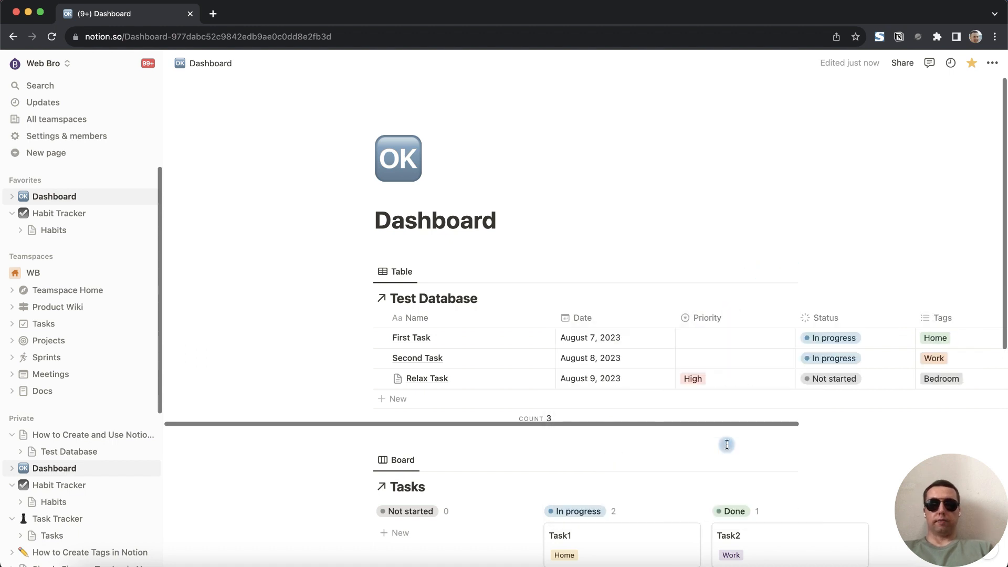
drag(825, 317, 591, 319)
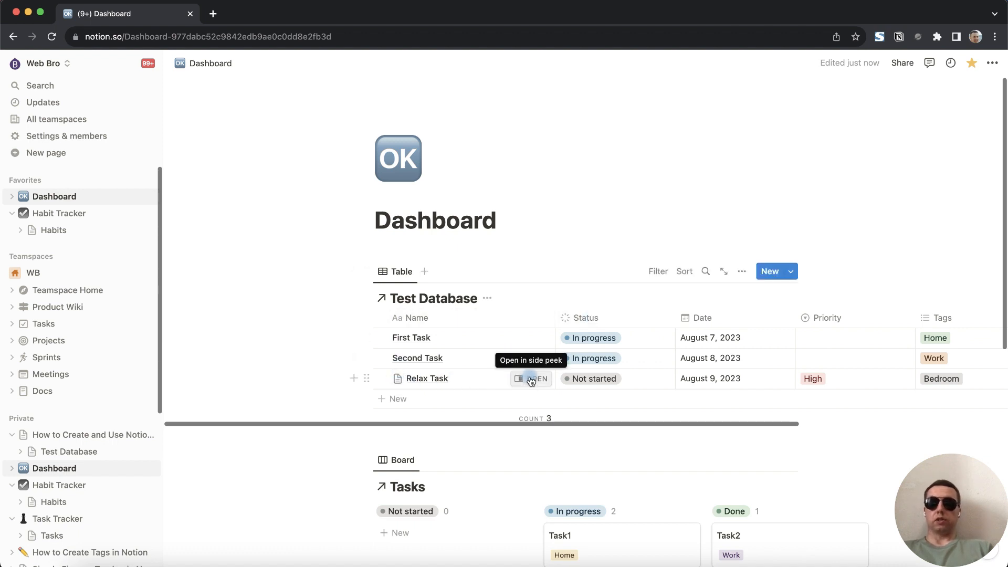
- View the Relax Task page in side peek, including its properties and image, and close it again
click(531, 379)
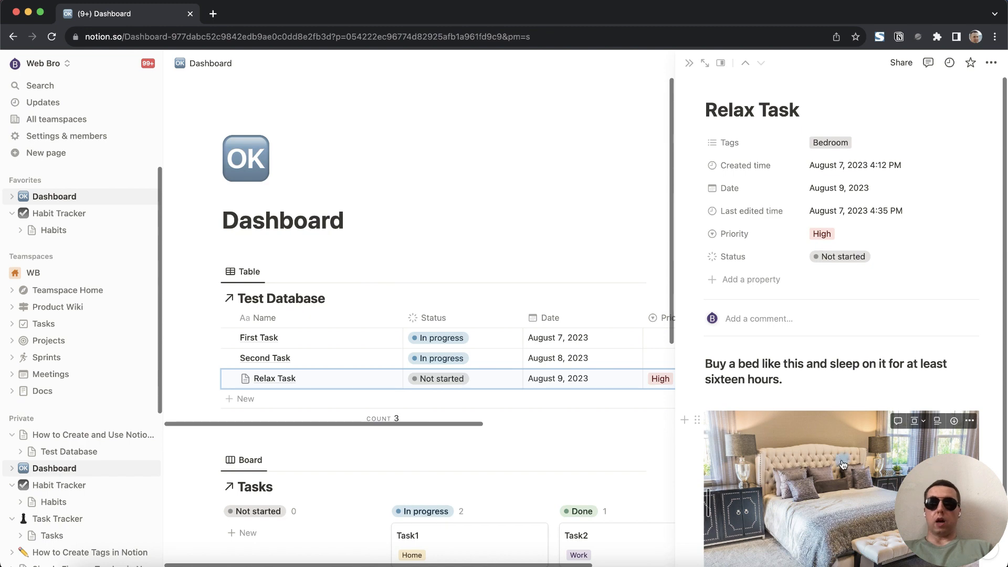
scroll(842, 465, down, 3)
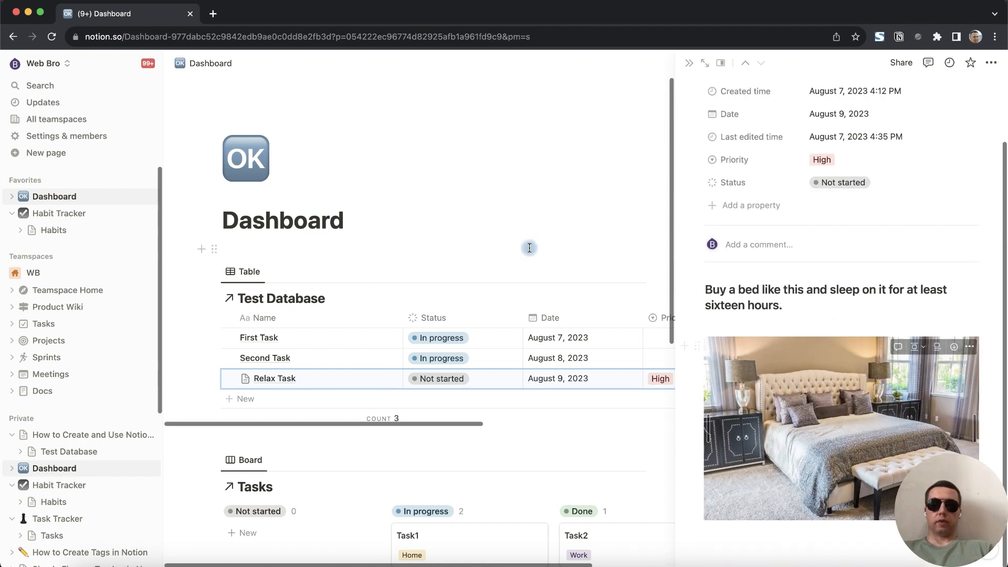
click(689, 66)
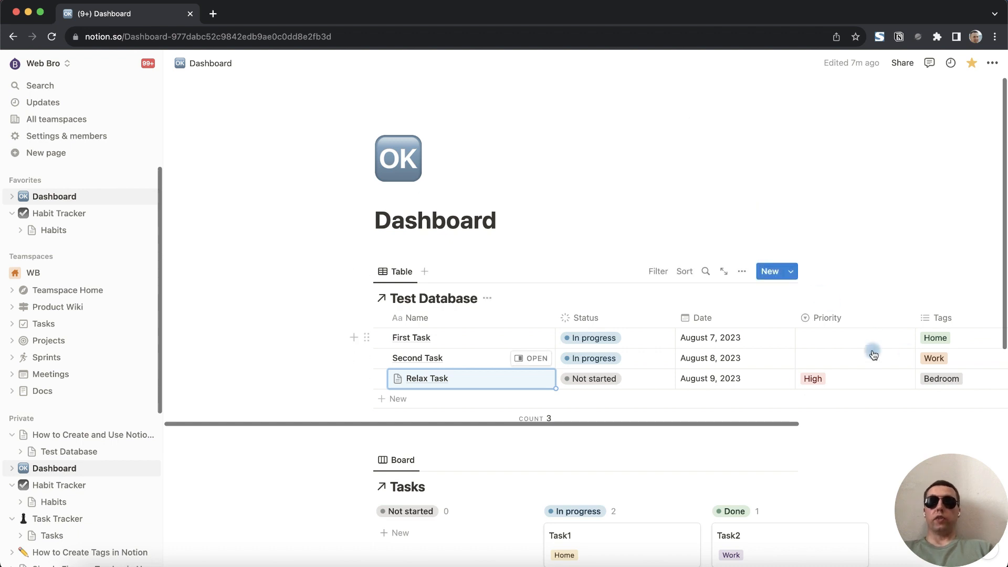
- Filter the Dashboard's Test Database table to tasks whose Priority is High
click(659, 272)
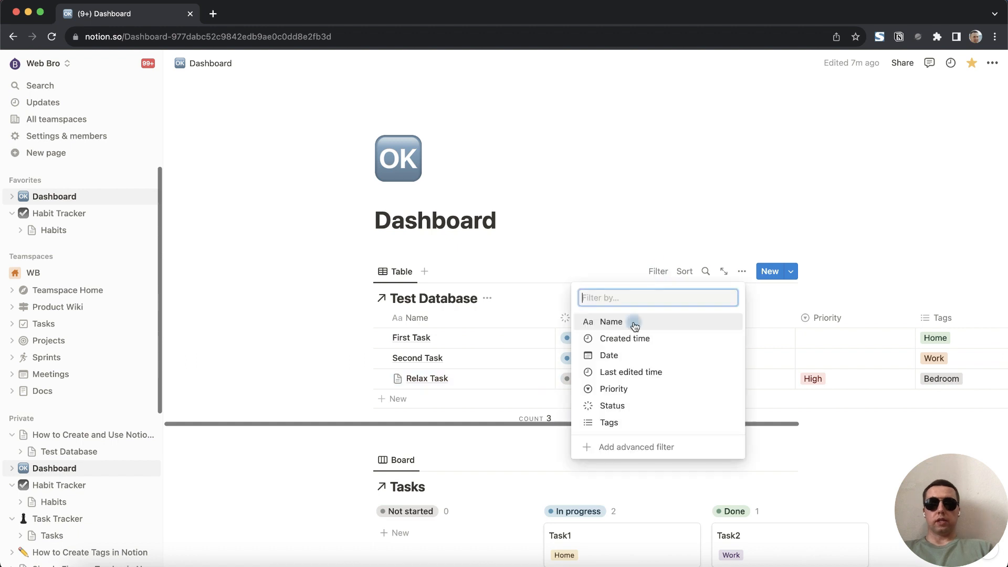
click(625, 390)
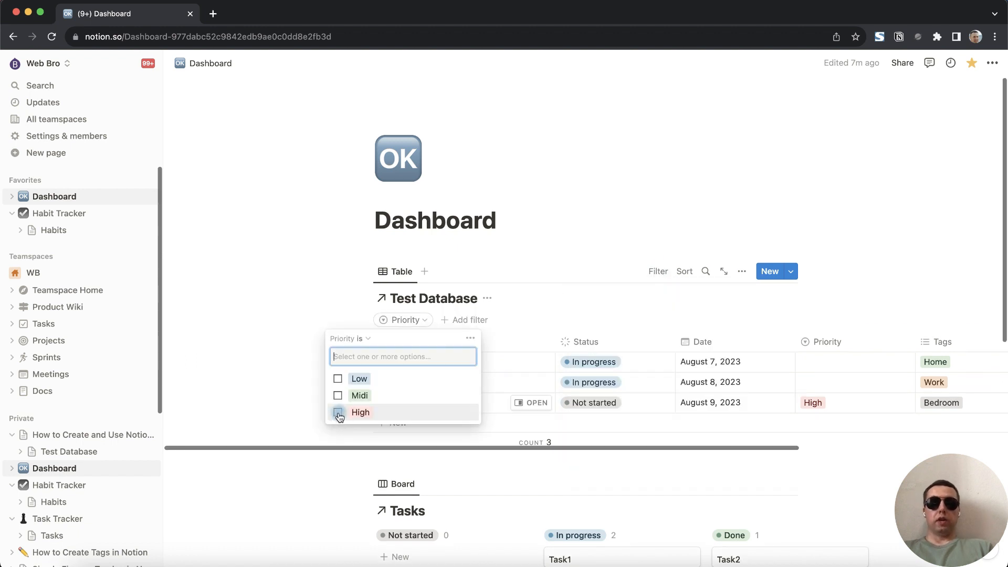
click(338, 412)
click(273, 353)
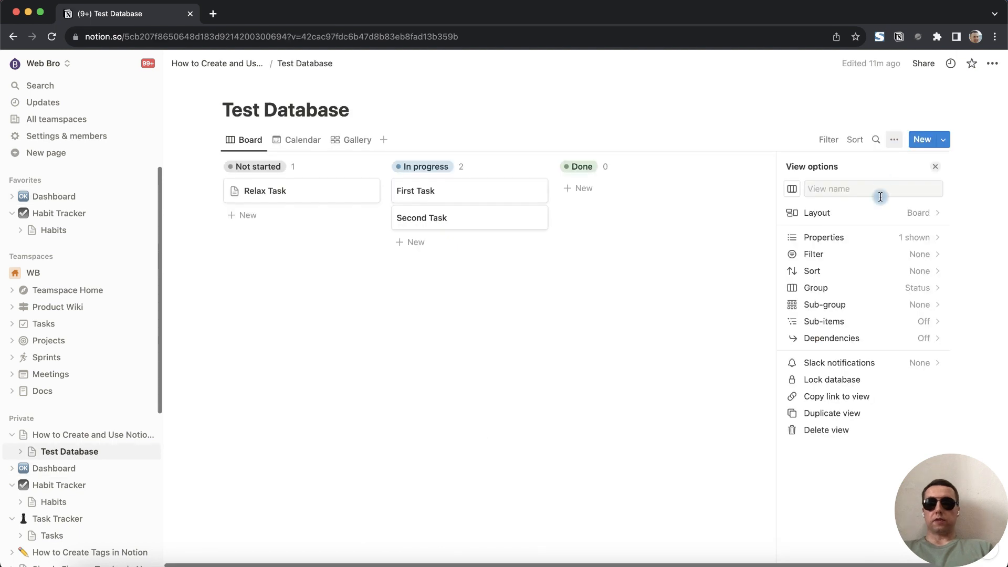
- Show the Created time, Date, Last edited time and Priority properties on the cards of Test Database's Board view
click(878, 238)
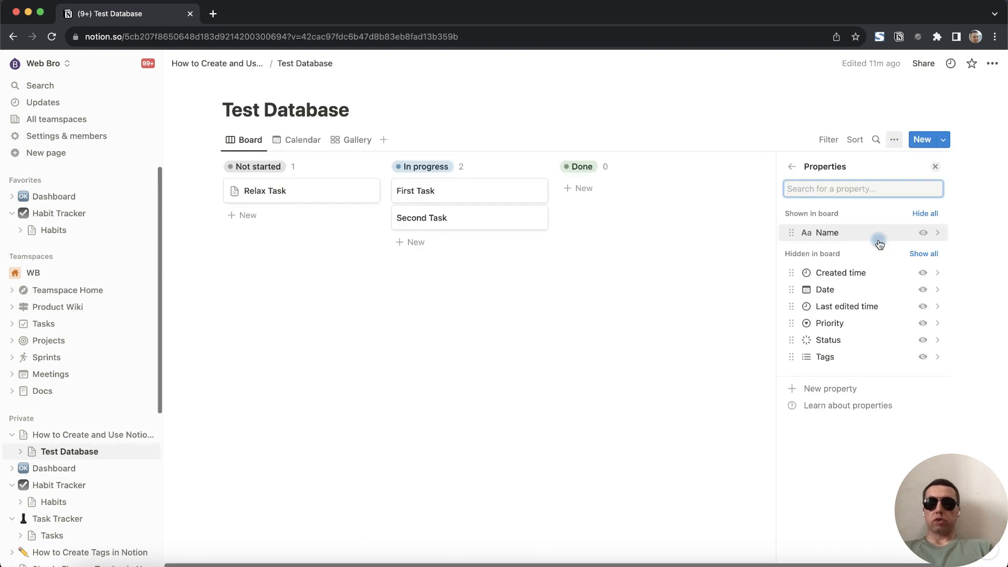
click(922, 272)
click(923, 289)
click(923, 306)
click(923, 323)
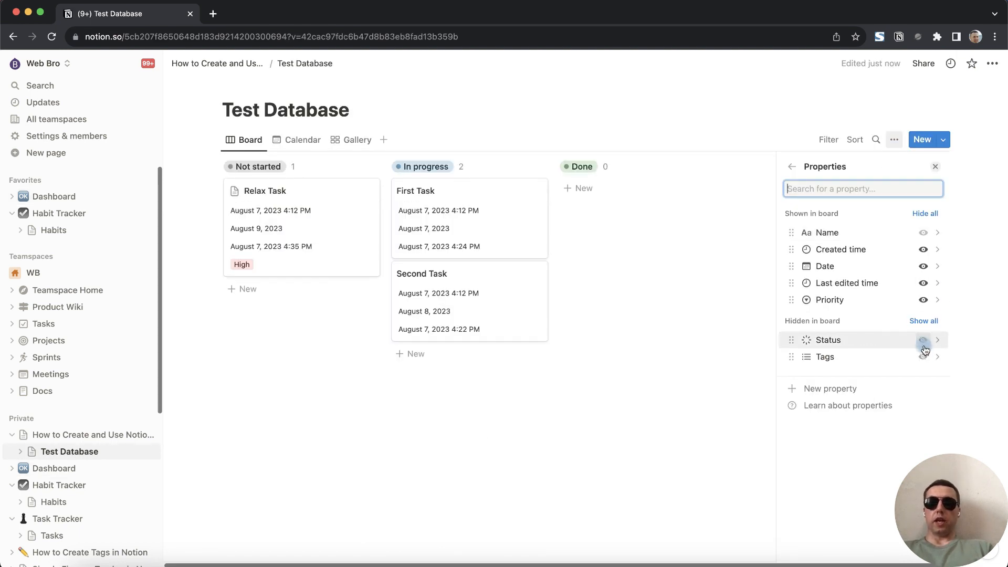